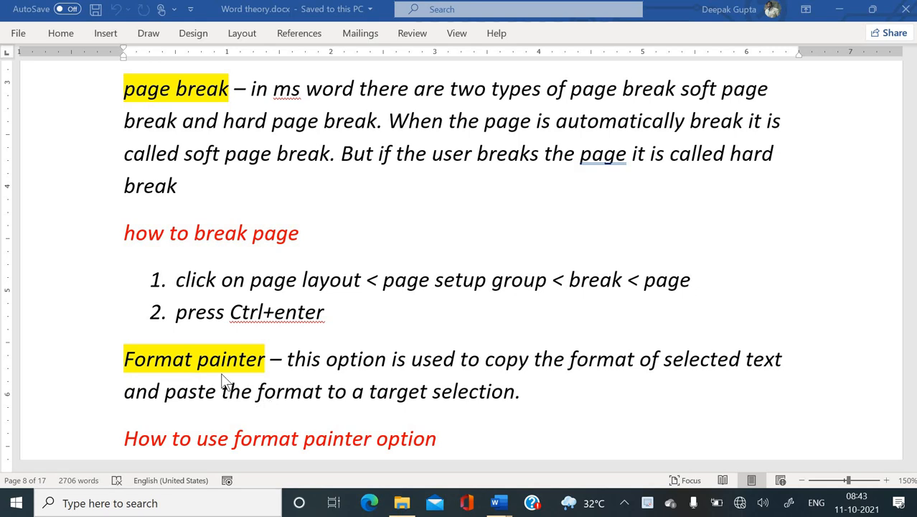
Review the theory notes on page break, format painter and opening PDF files
scroll(222, 377, "down", 3)
scroll(220, 371, "down", 5)
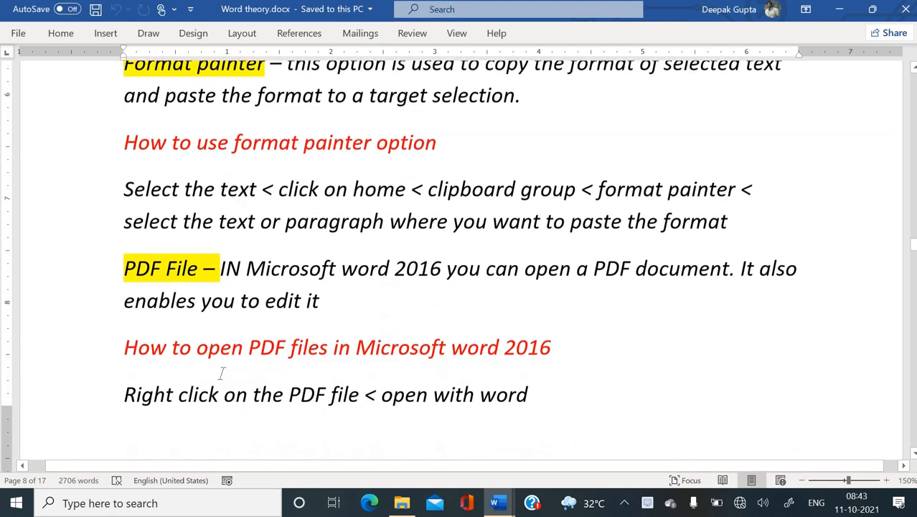
scroll(198, 271, "down", 1)
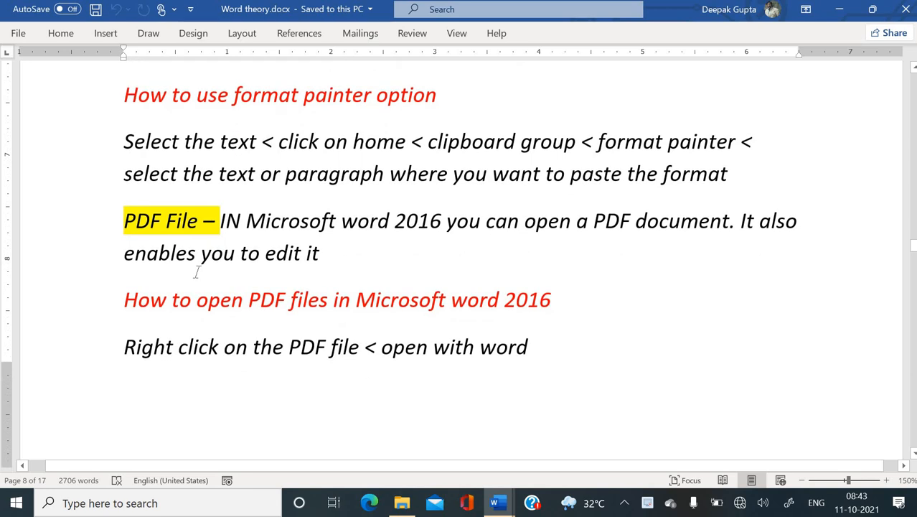
scroll(196, 271, "up", 1)
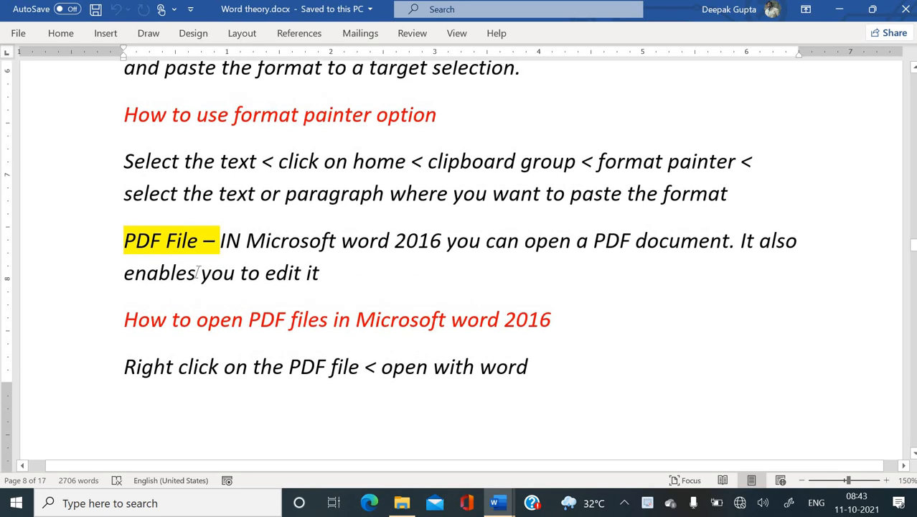
scroll(455, 348, "up", 2)
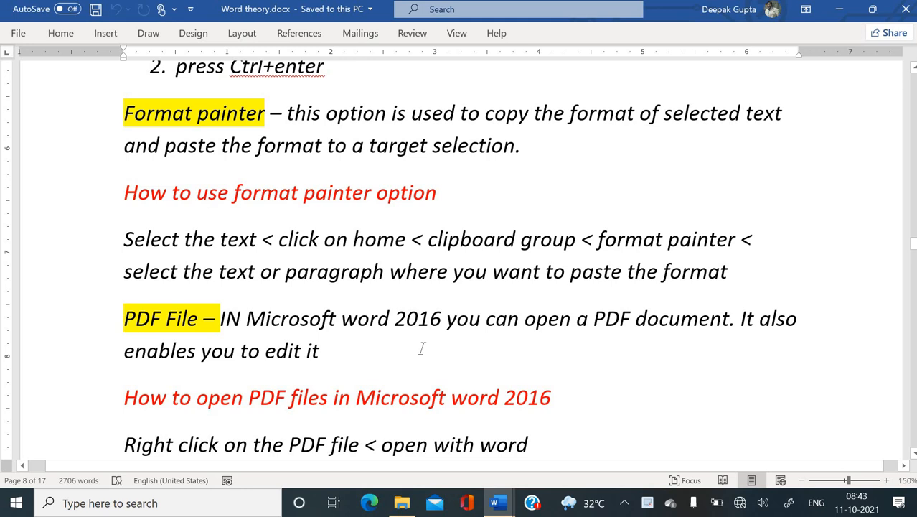
scroll(419, 346, "up", 2)
scroll(421, 347, "up", 6)
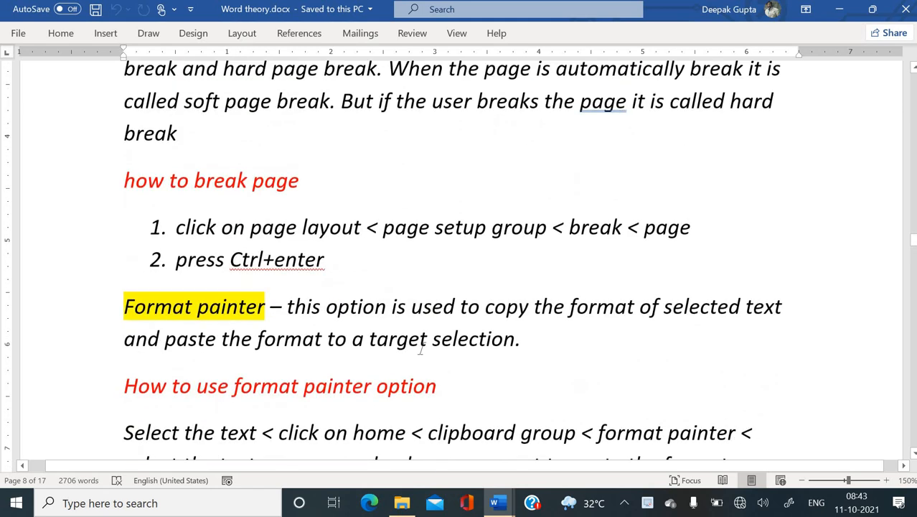
scroll(422, 349, "down", 1)
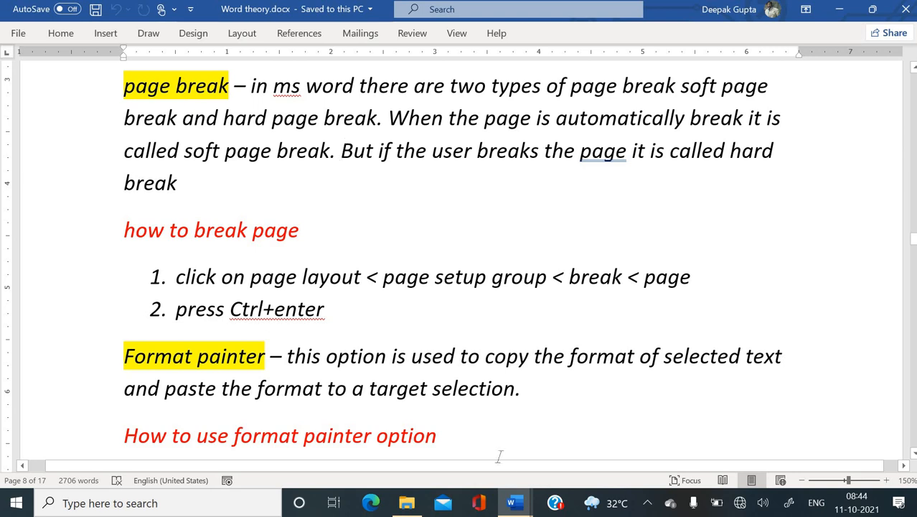
Create a new blank document and maximize its window
mouse_move(525, 511)
key("ctrl+n")
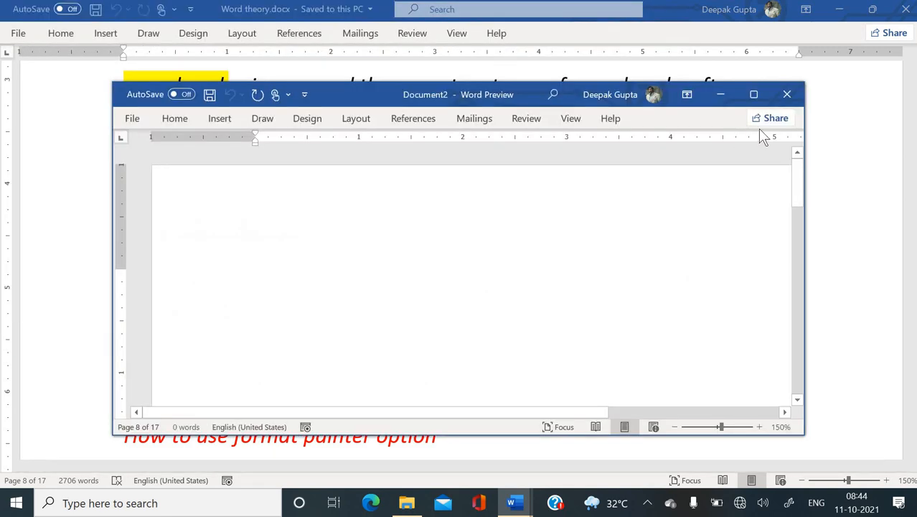
left_click(753, 93)
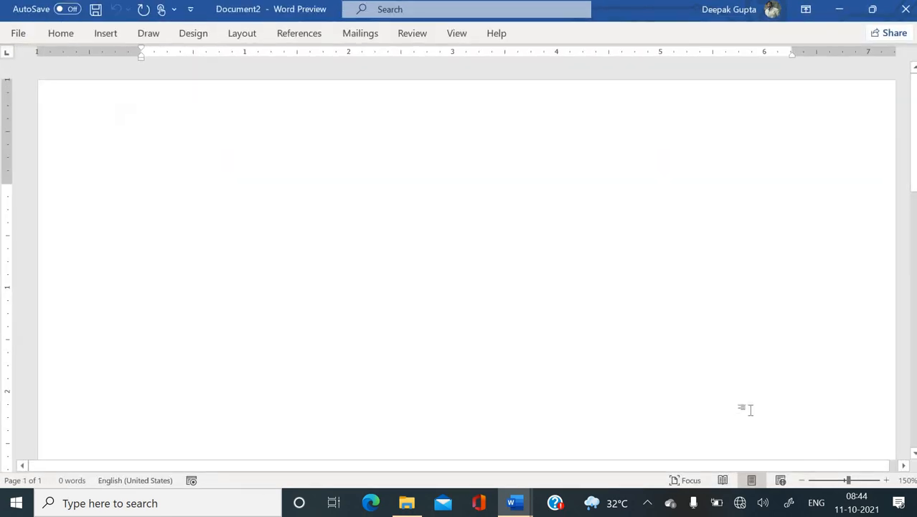
Fill the blank document with two consecutive blocks of sample text using =RAND()
type("=RAND()")
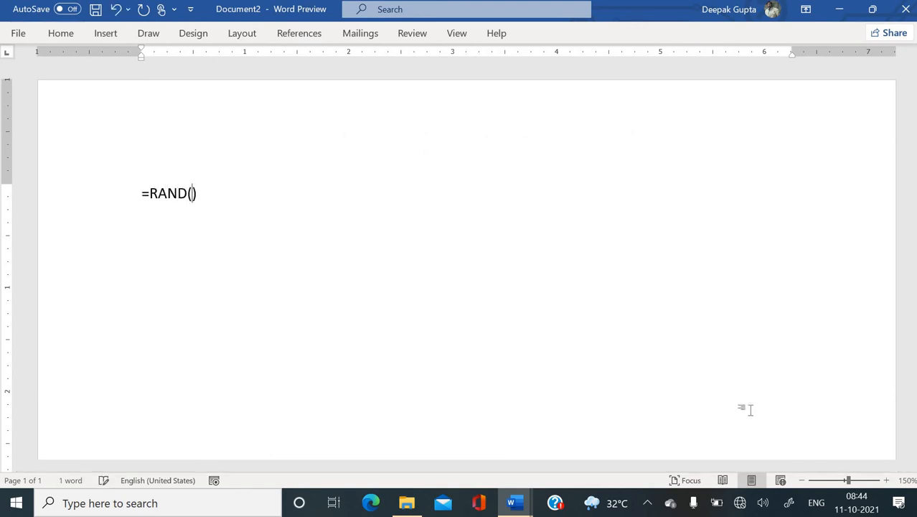
key("Return")
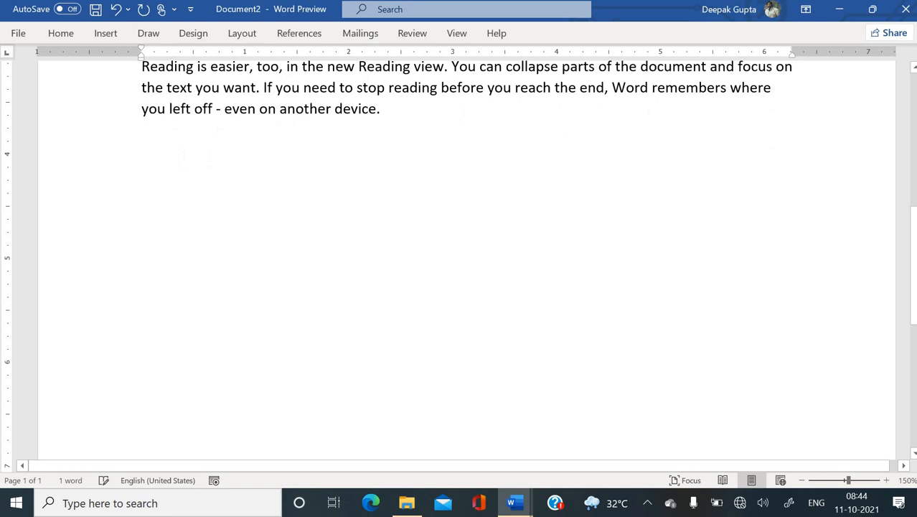
type("=RAND")
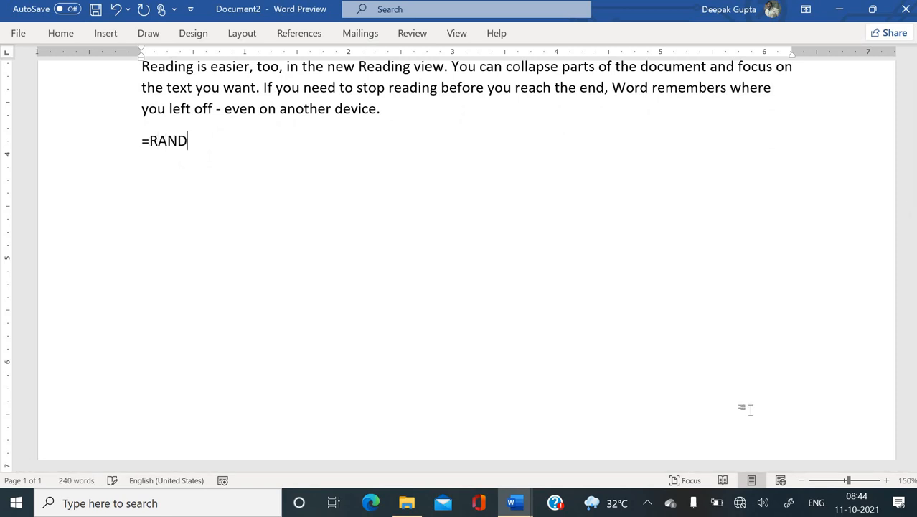
type("()")
key("Return")
Copy the last paragraph, starting "Reading is easier", and keep two pasted copies below it, undoing the extra paste
scroll(746, 409, "up", 3)
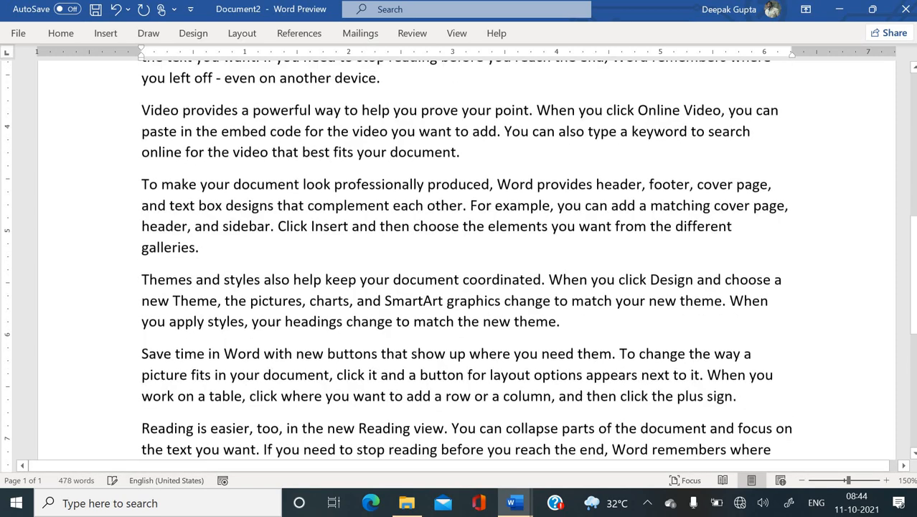
scroll(752, 416, "up", 5)
scroll(752, 415, "down", 3)
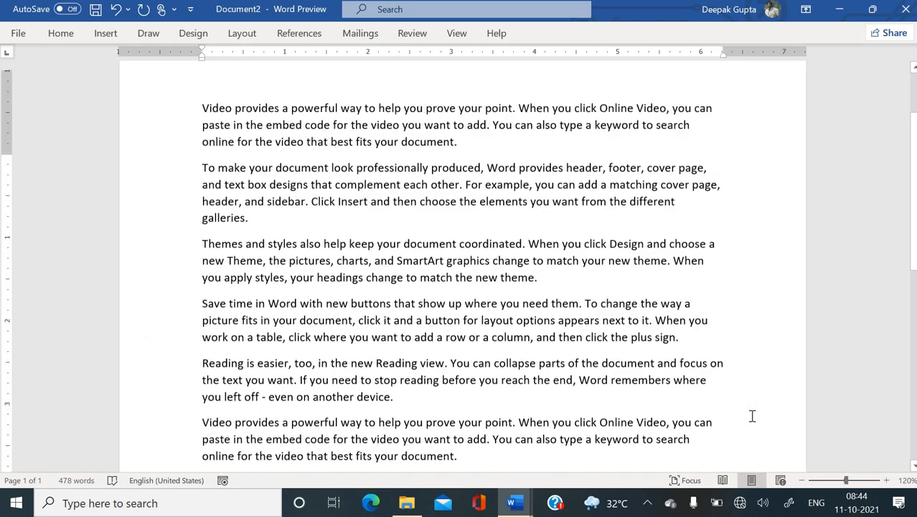
scroll(752, 413, "down", 10)
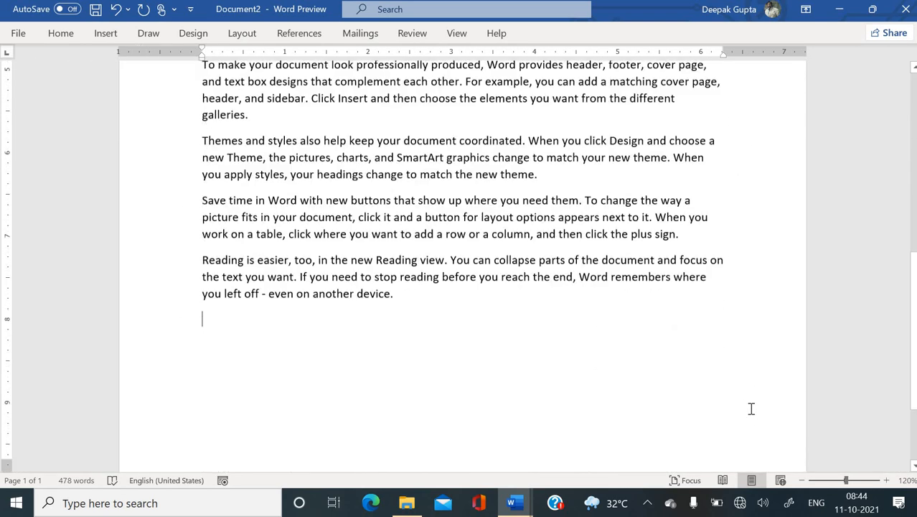
scroll(751, 408, "down", 3)
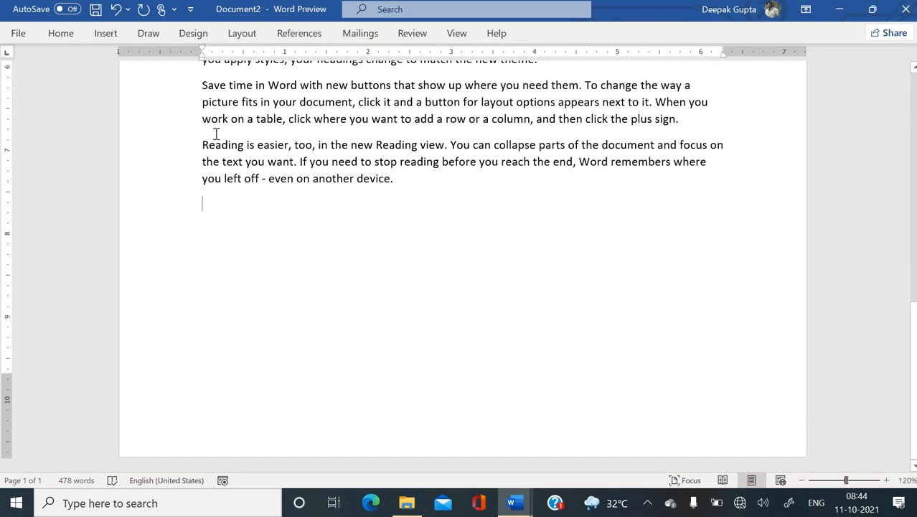
left_click_drag(201, 144, 379, 194)
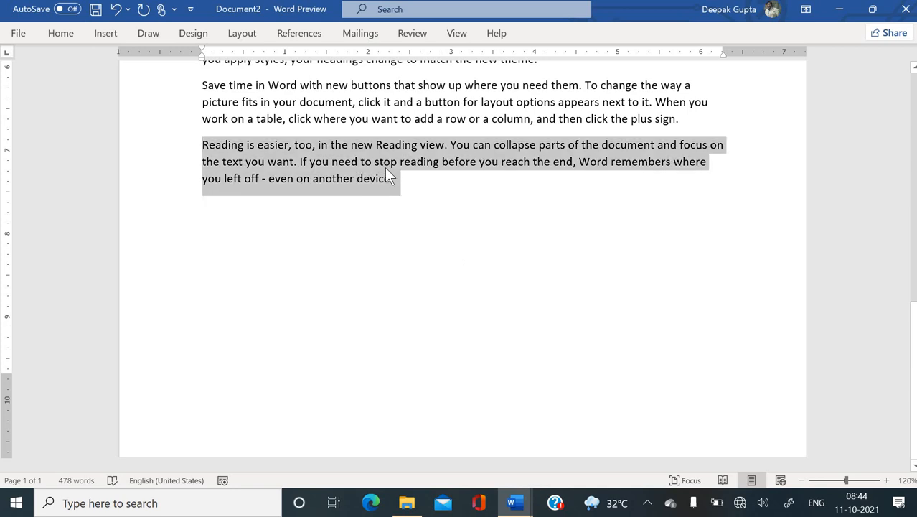
left_click(220, 206)
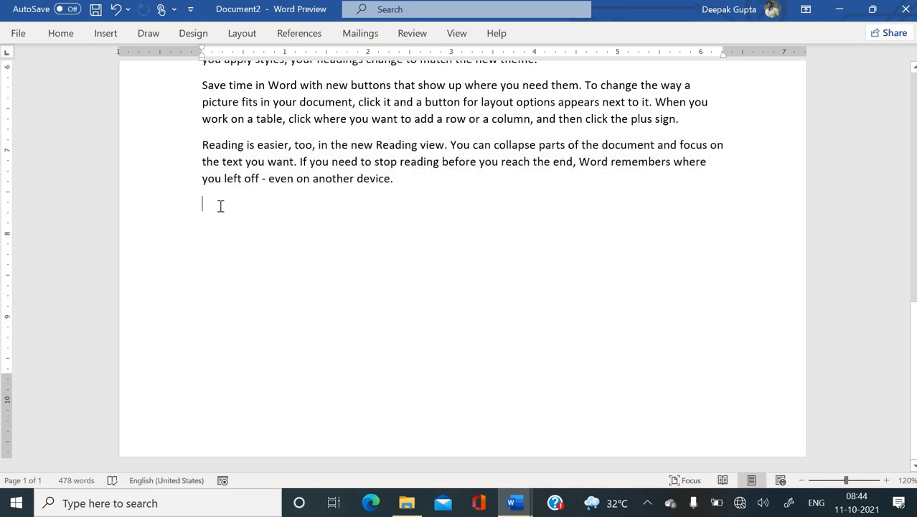
key("ctrl+v")
key("ctrl+v")
key("ctrl+v")
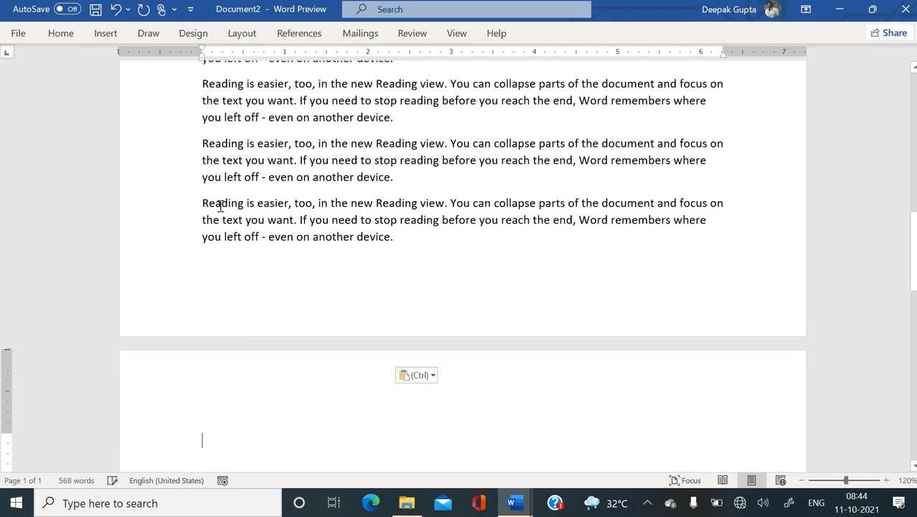
key("ctrl+z")
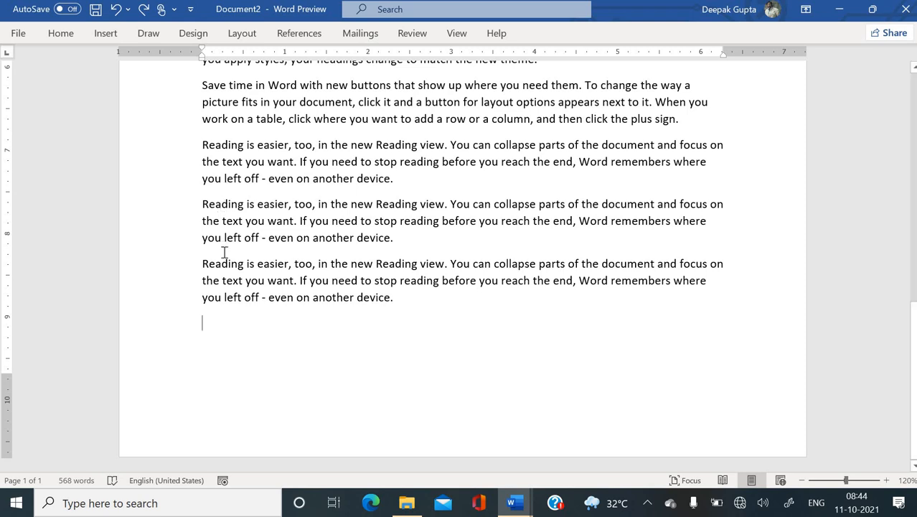
Write "COMPUTER IS AN ELECTRONIC DEVICE" on the empty line below the last paragraph
type("COMPUER")
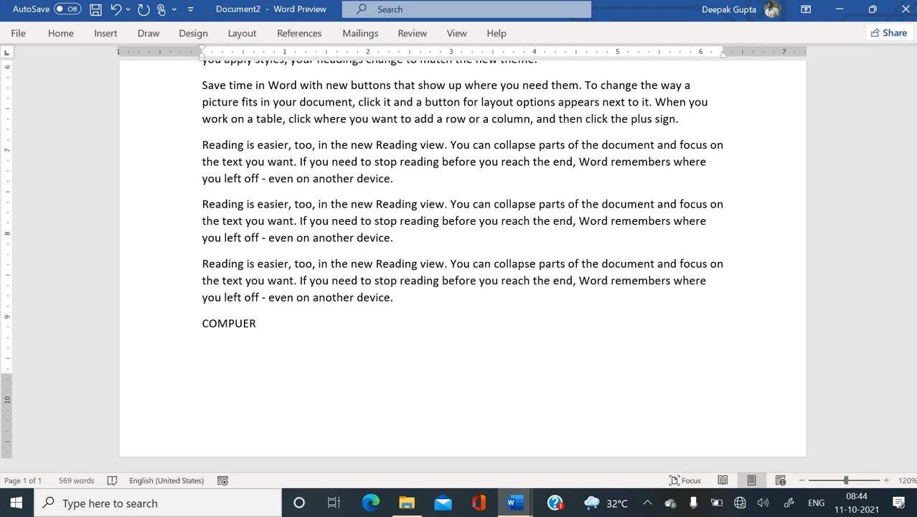
key("BackSpace")
key("BackSpace")
key("BackSpace")
type("UTER IS")
type(" AS")
type("N A")
key("BackSpace")
type("ELECTRONIC DEV")
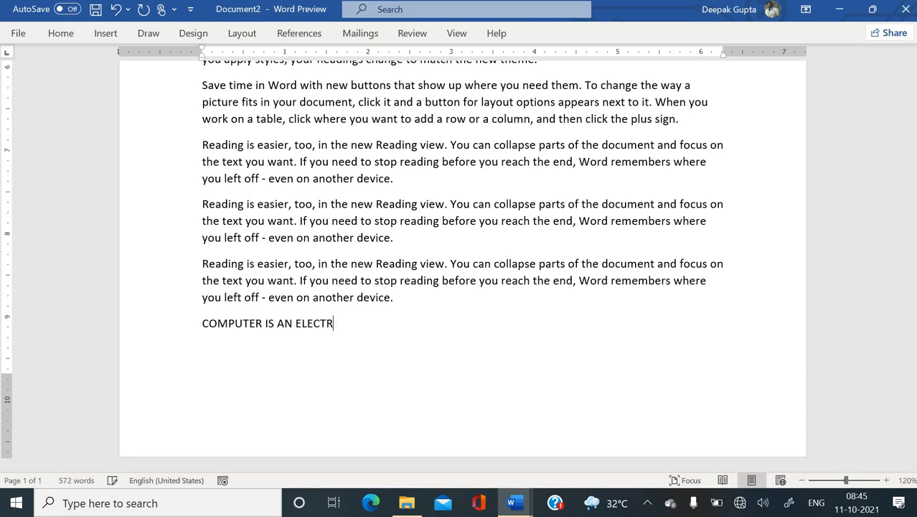
type("ICE ")
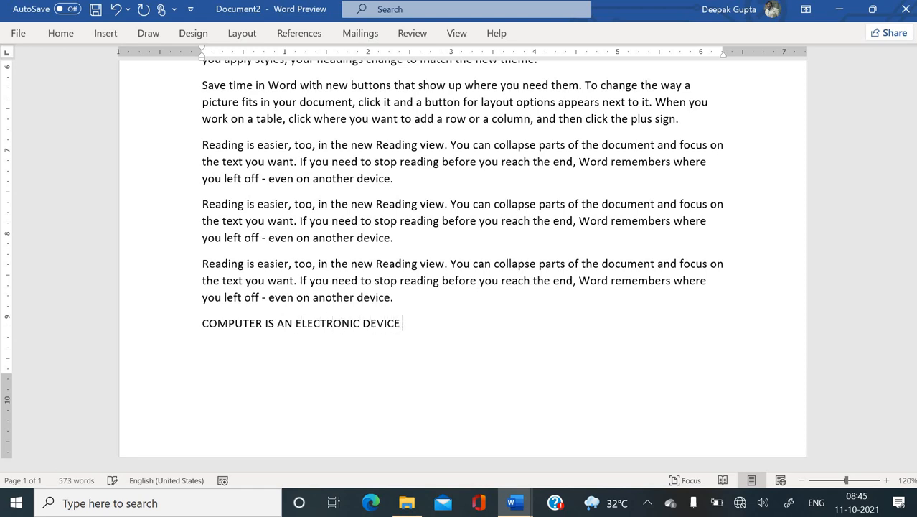
Continue after the computer sentence with a period and a long run of the letter K until the text flows onto page 2
type(".KKKKKKKKKKKKKKKKKKKKKKKKKKKKKKKKKKKKKKKKKKKKKKKKKKKKKKKKKKKKKKKKKKKKKKKKKKKK")
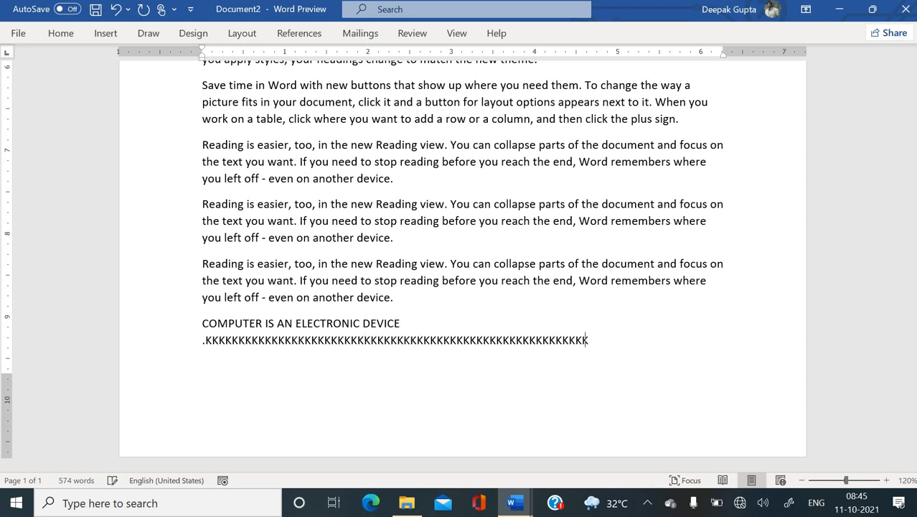
type("KKKKKKKKKKKKKKKKKKKKK")
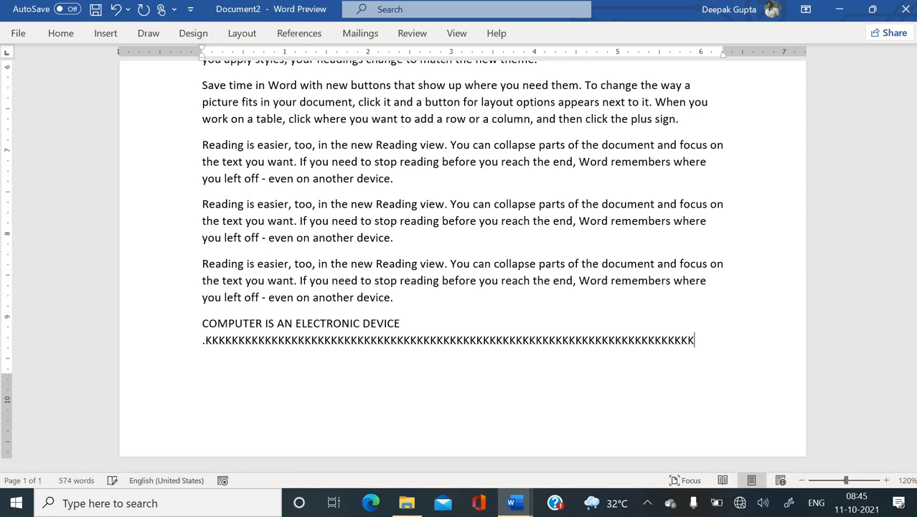
type("KKKKKKKKKKKKKKKKKKKKKKKKKKKKKKKKKKKKKKKKKKKKKKKKKKK")
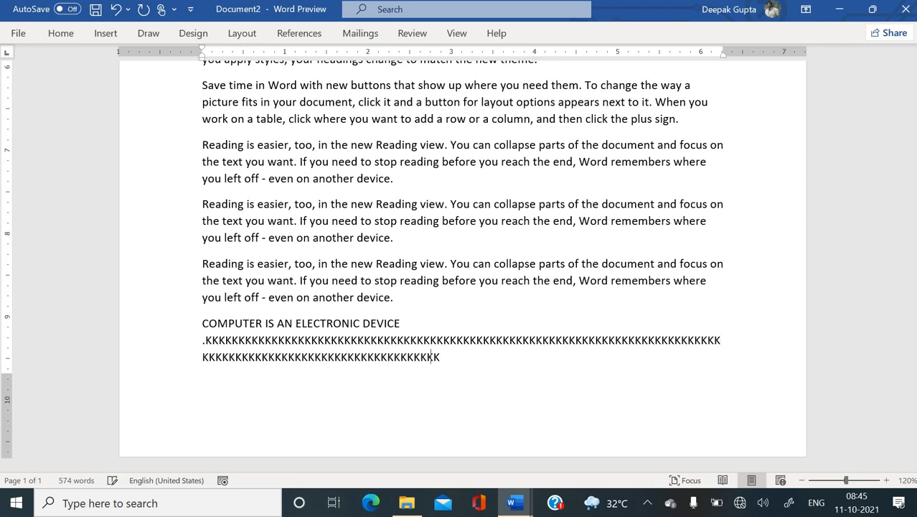
type("KKKKKKKKKK")
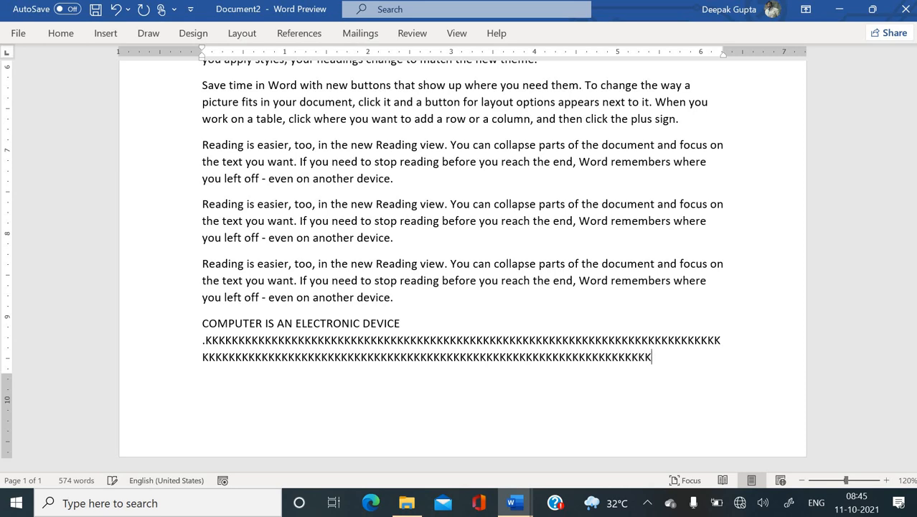
type("KKKKKKKKKKK")
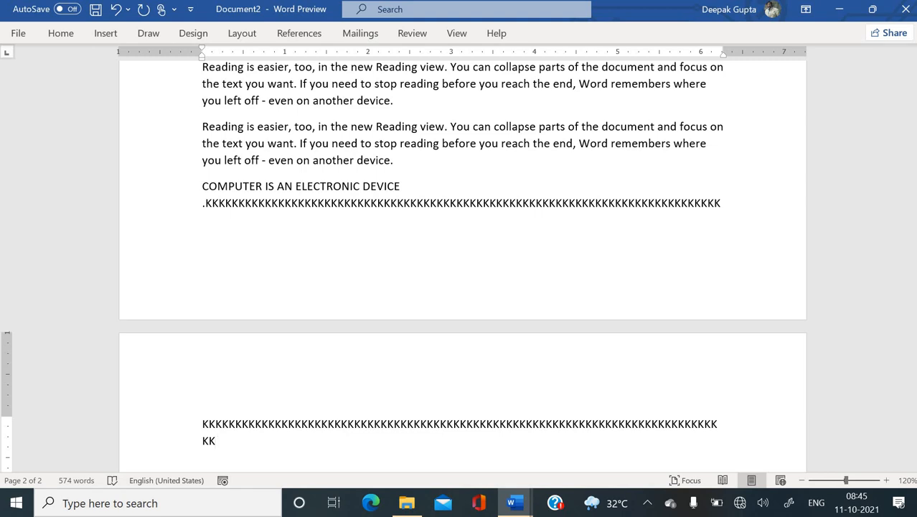
Start a new paragraph after the K characters on page 2 and generate sample text there with =RAND()
key("Return")
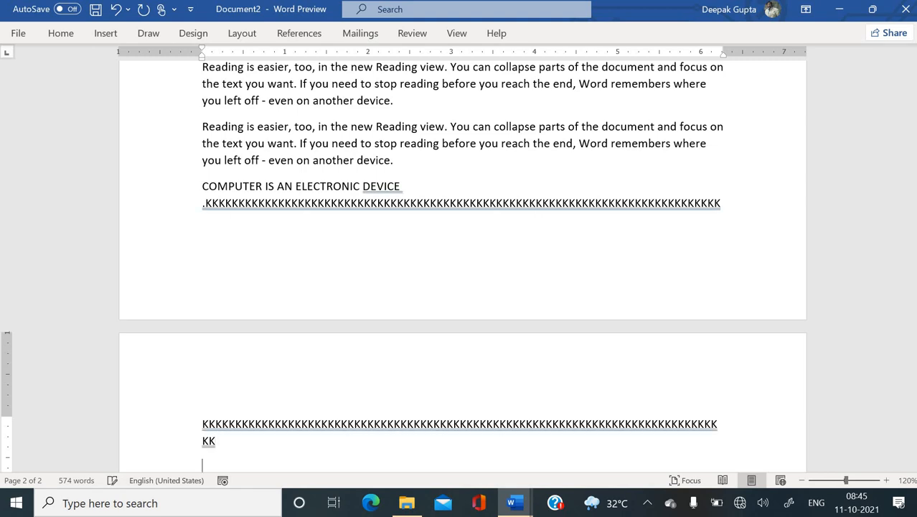
type("=RAND()")
key("Return")
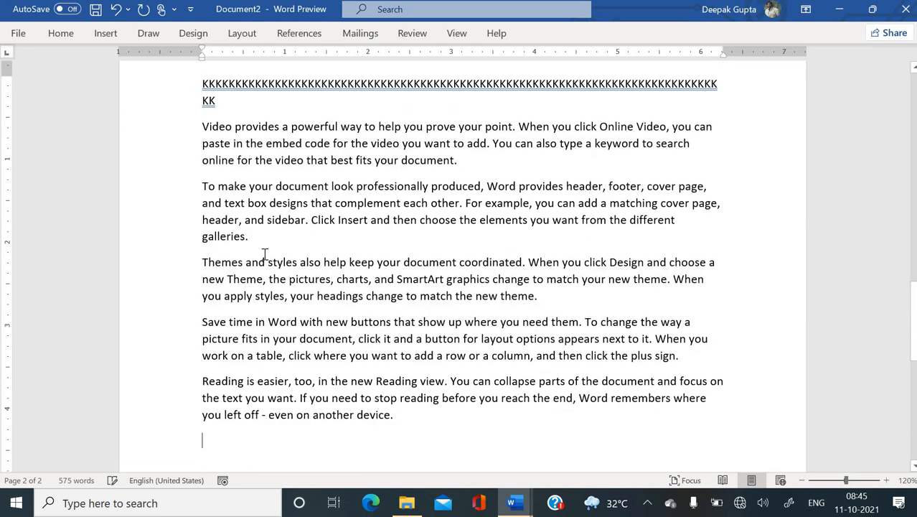
Insert a hard page break on the empty line after the last sample paragraph on page 2
scroll(329, 253, "down", 3)
scroll(329, 253, "down", 5)
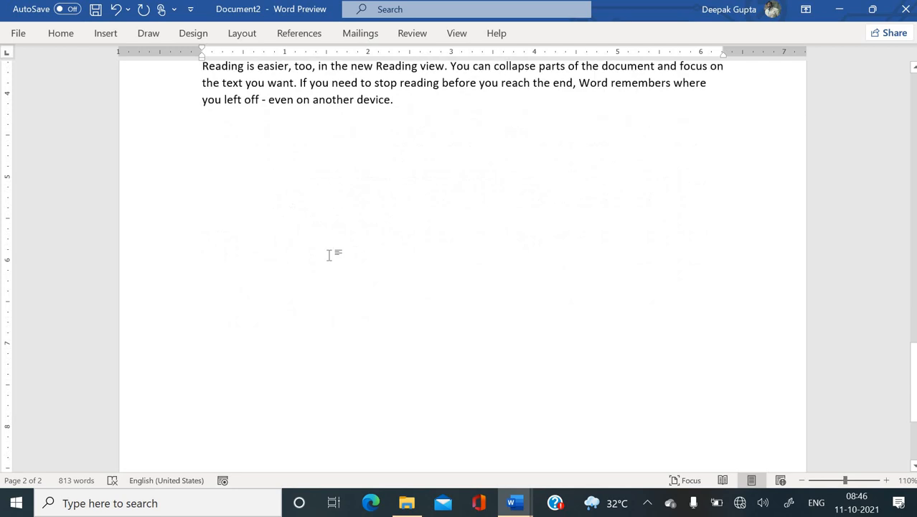
scroll(328, 254, "down", 3, "ctrl")
scroll(328, 254, "down", 2)
scroll(329, 255, "up", 6)
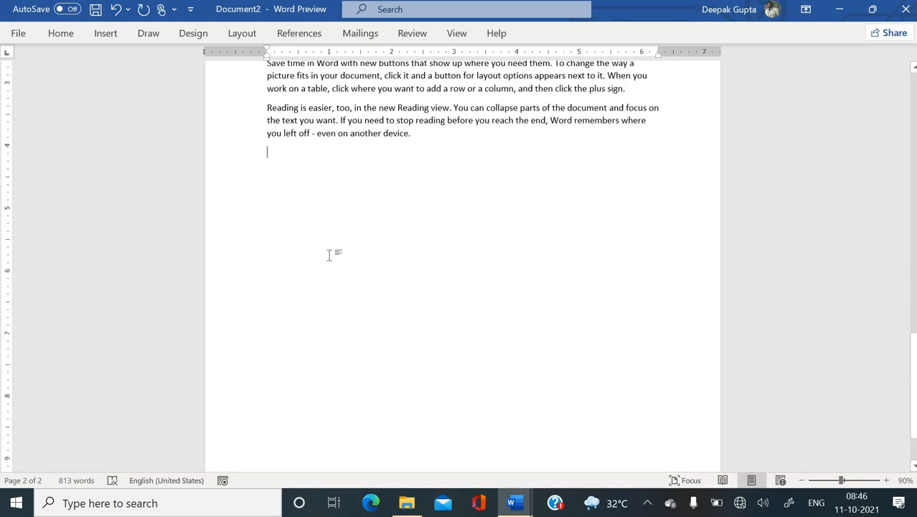
scroll(287, 252, "up", 1)
scroll(240, 246, "up", 3, "ctrl")
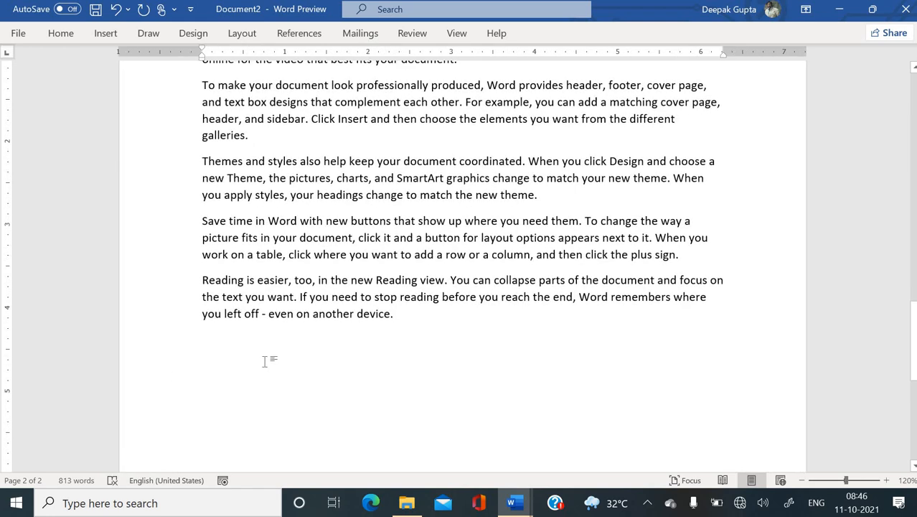
left_click(242, 36)
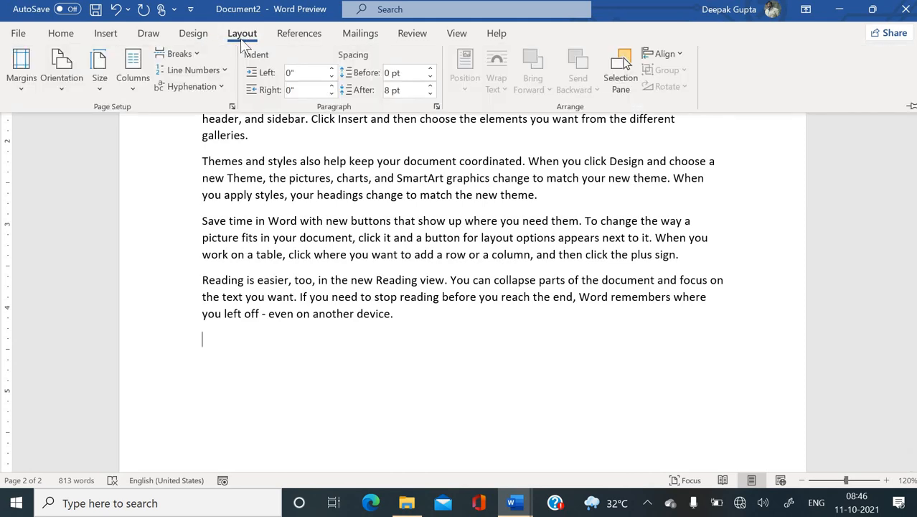
left_click(195, 54)
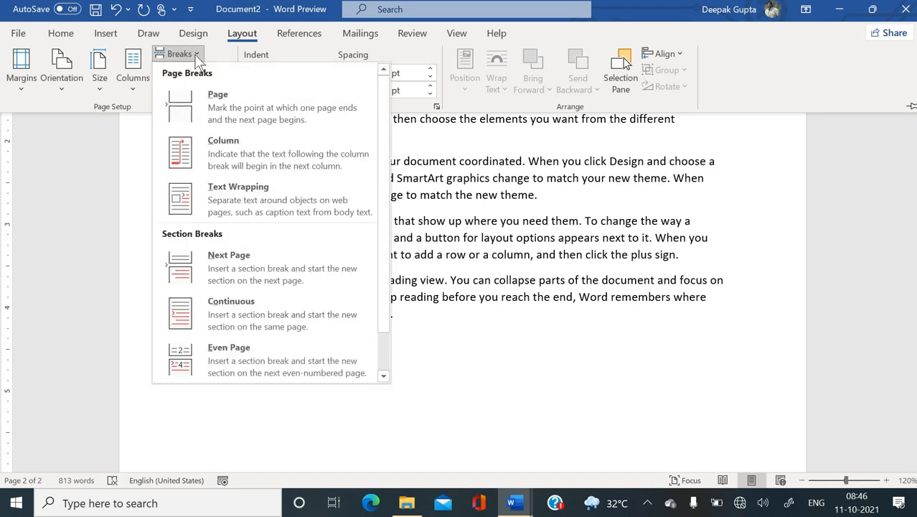
left_click(204, 102)
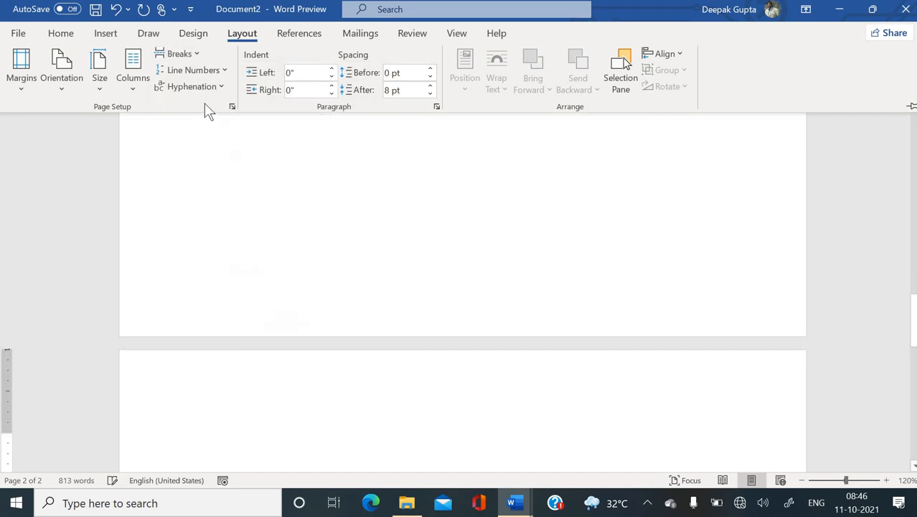
Examine where the page 2 text ends and the blank page 3 begins after the hard page break
left_click(281, 361)
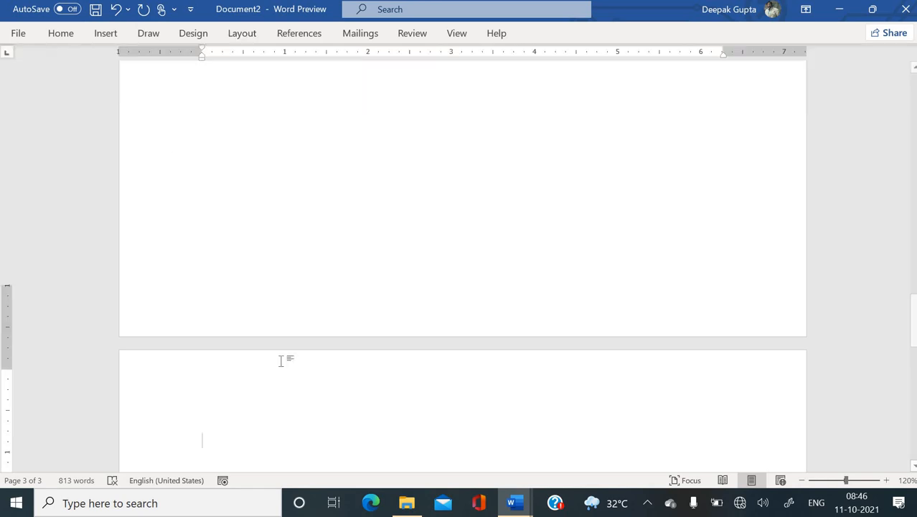
scroll(281, 361, "up", 5)
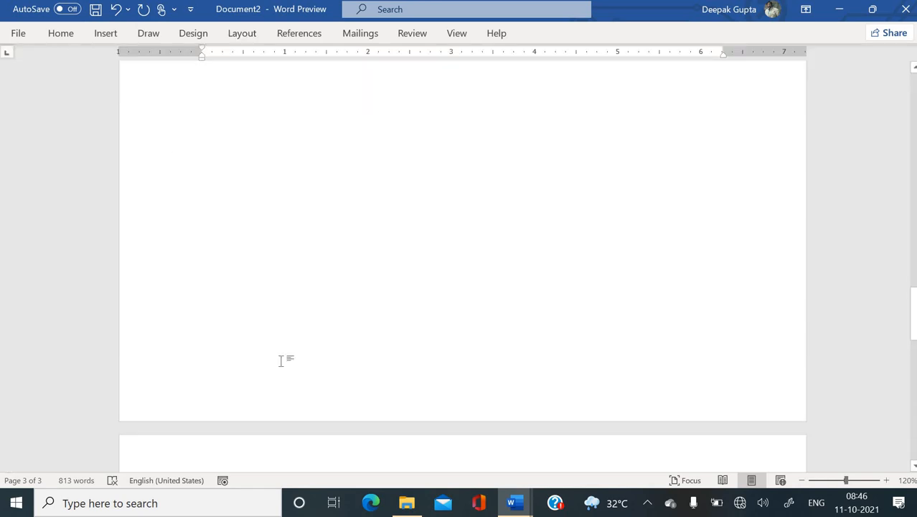
scroll(281, 361, "up", 5)
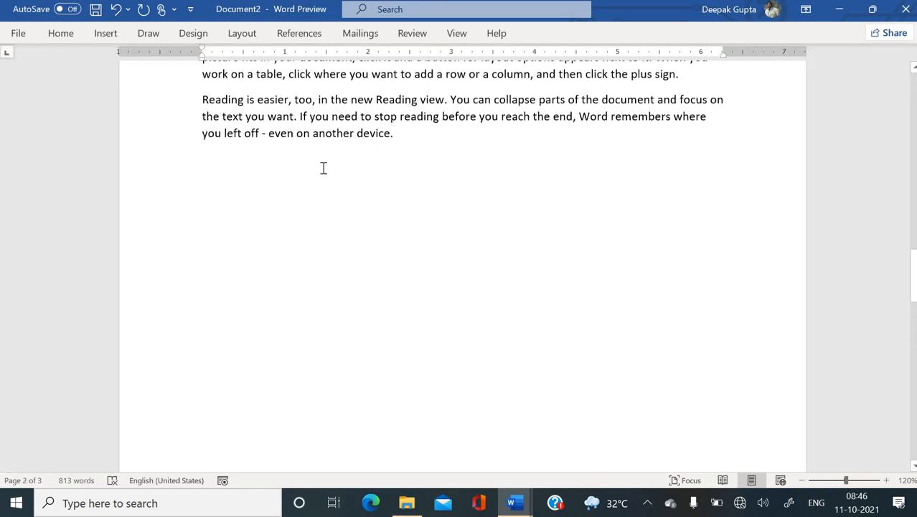
left_click(407, 137)
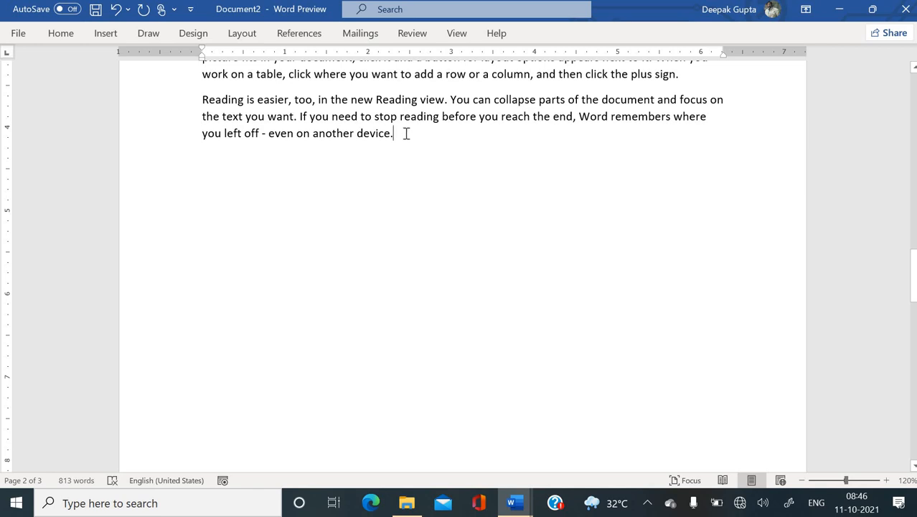
left_click(251, 33)
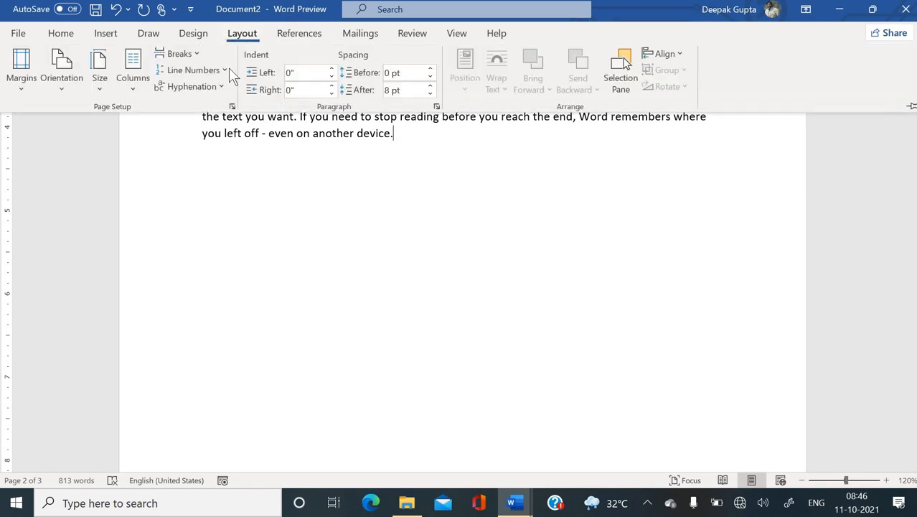
left_click(338, 256)
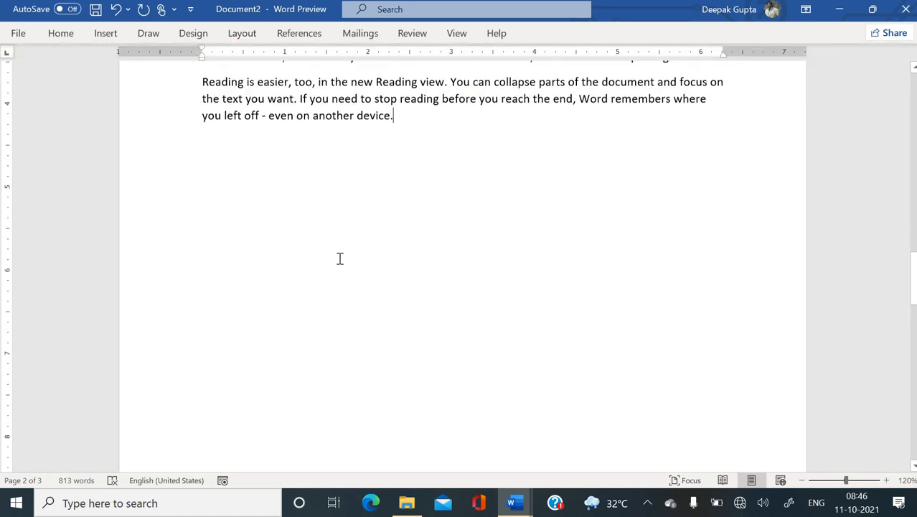
scroll(340, 259, "down", 6)
scroll(340, 258, "down", 1)
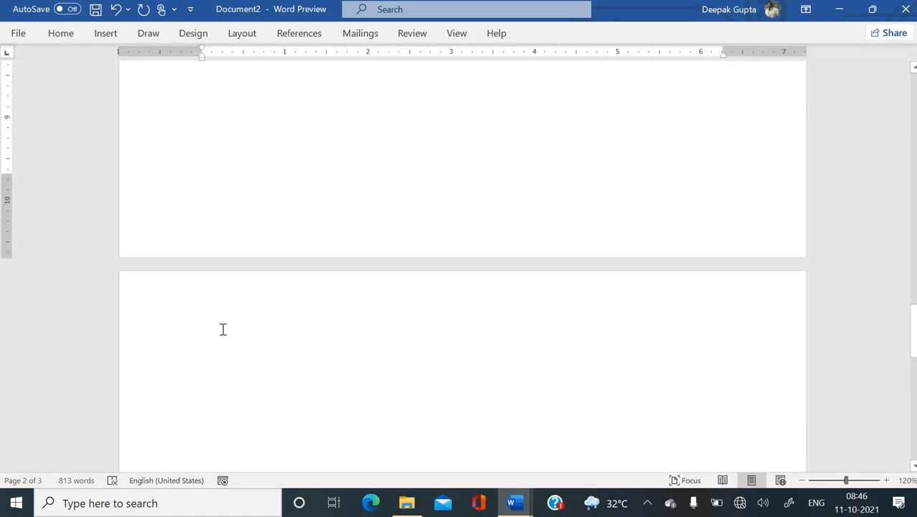
Generate sample text on the blank page 3 with =RAND()
left_click(221, 328)
type("=")
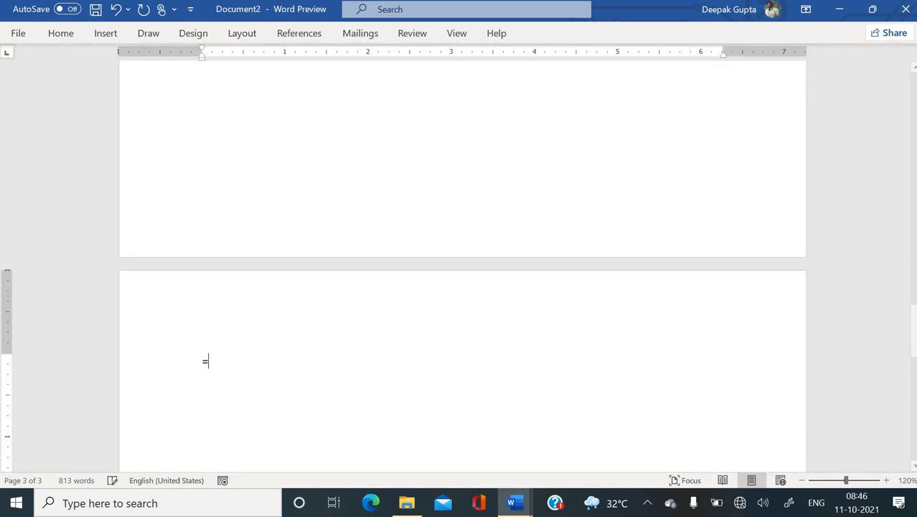
type("RAND()")
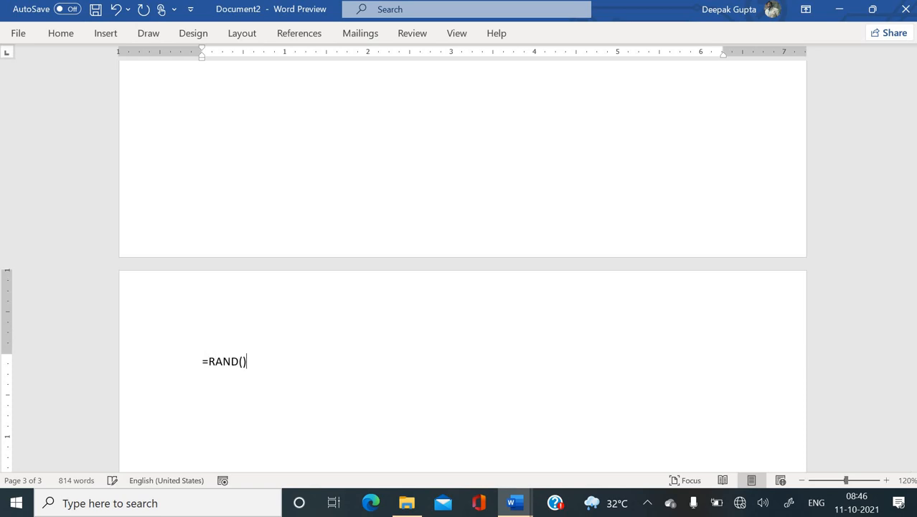
key("Return")
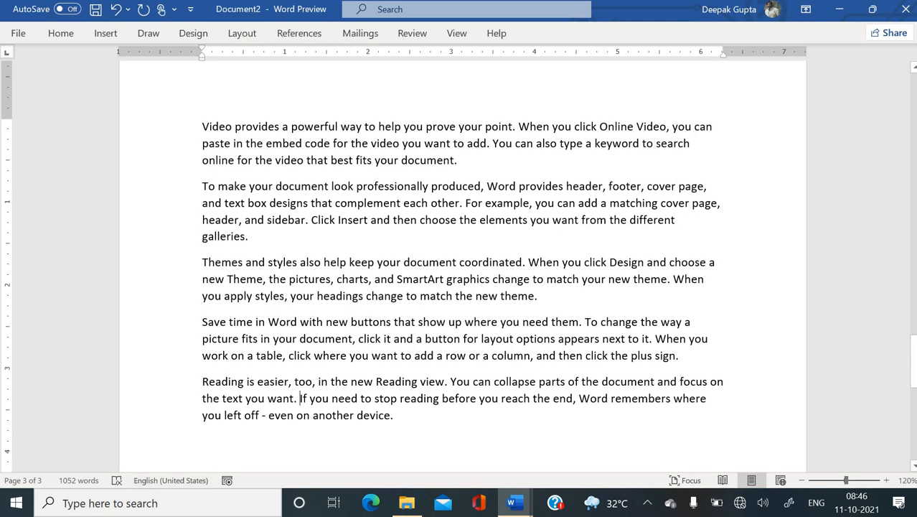
Insert a page break before "If you need to stop reading" in the last paragraph on page 3
left_click(242, 33)
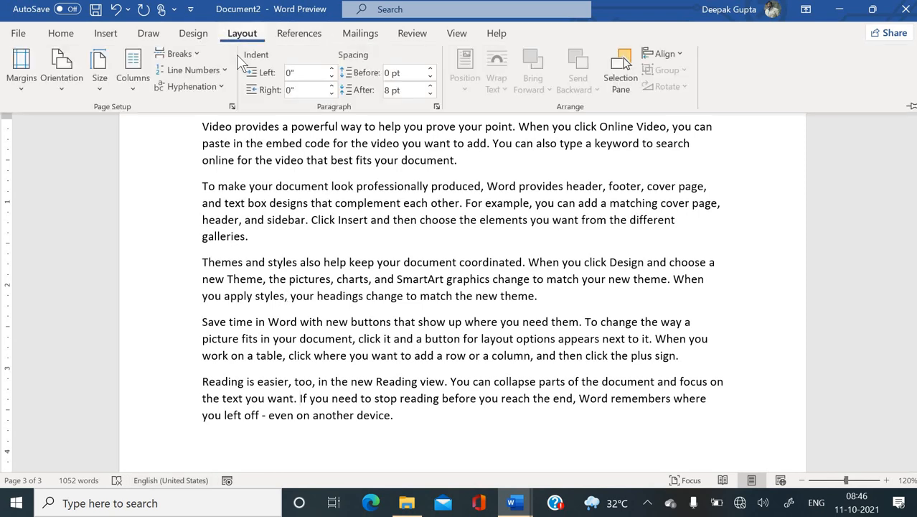
left_click(178, 54)
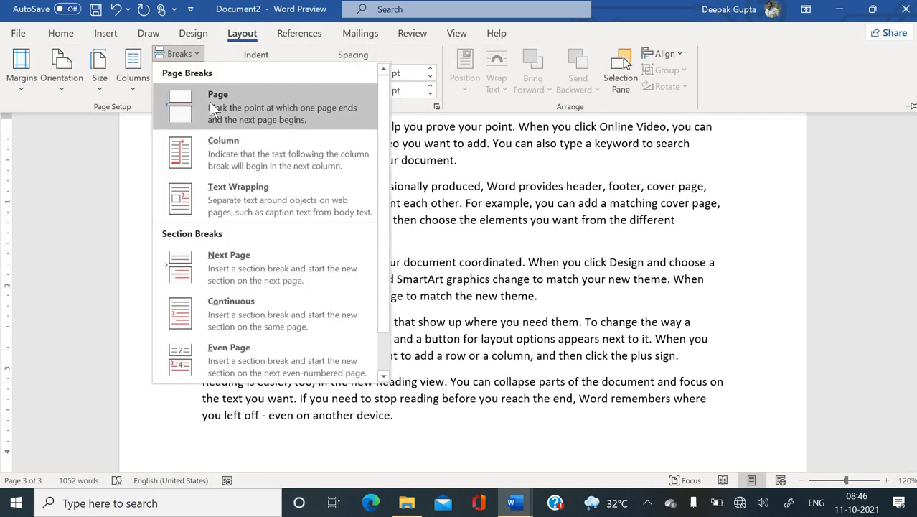
left_click(209, 102)
scroll(306, 214, "down", 4)
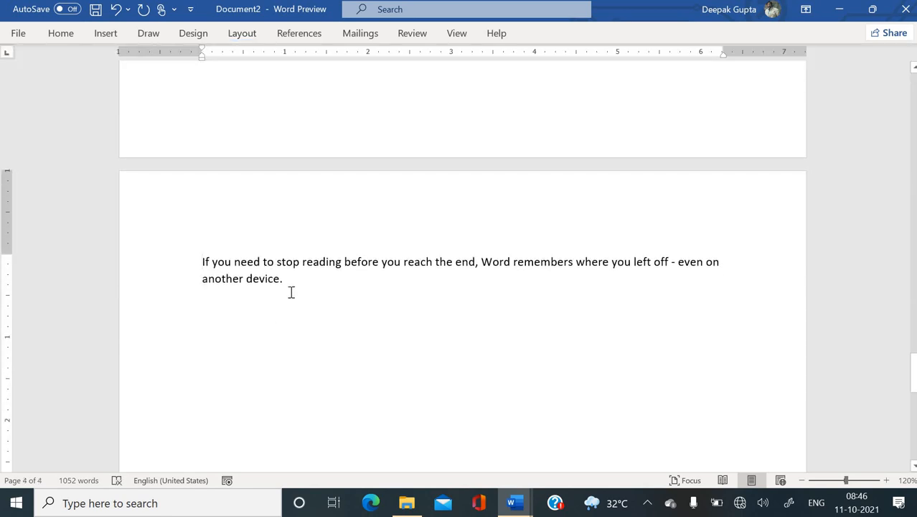
Insert a page break after "another device." at the end of the text on page 4
left_click(294, 285)
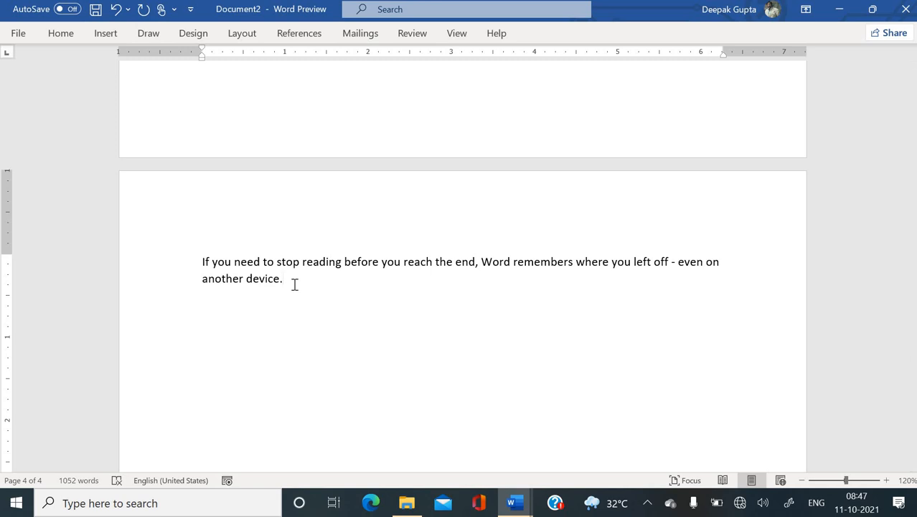
key("ctrl+Return")
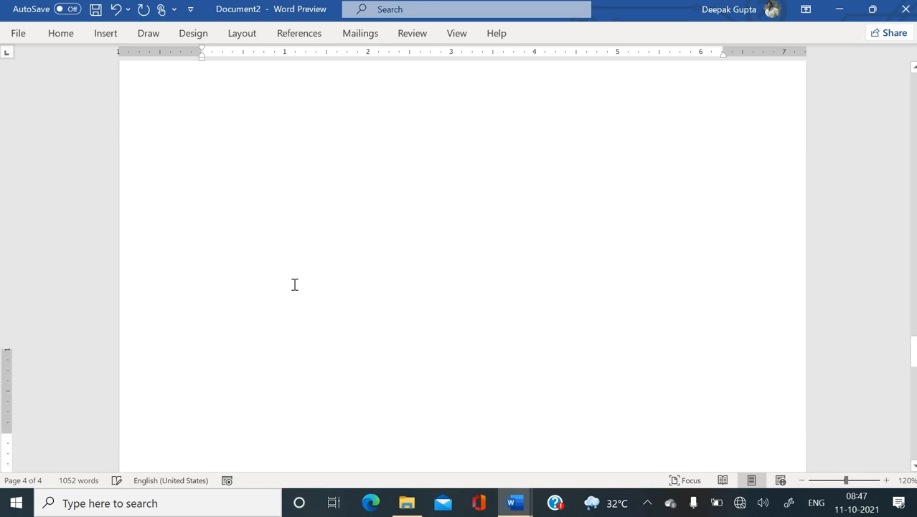
scroll(295, 284, "down", 2)
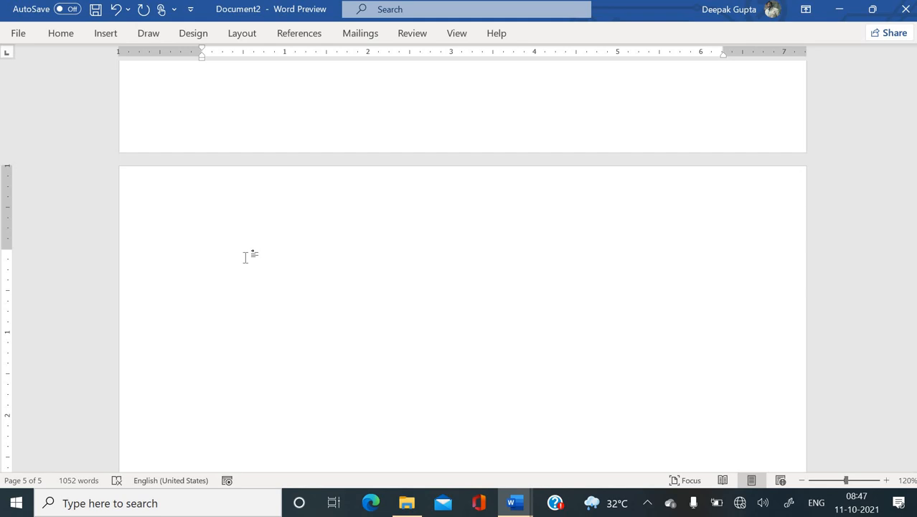
scroll(245, 257, "up", 5)
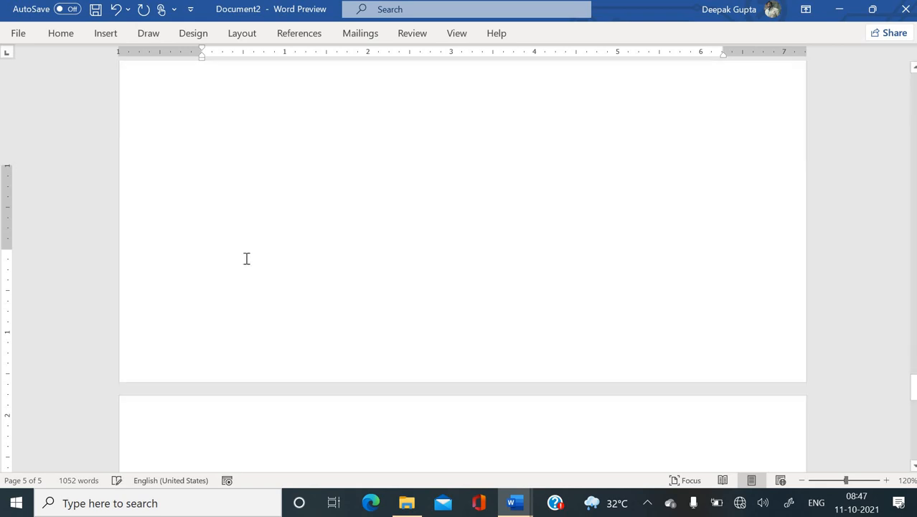
Add four more page breaks in a row starting from the blank page 5
key("ctrl+Return")
key("ctrl+Return")
key("ctrl+Return")
key("ctrl+Return")
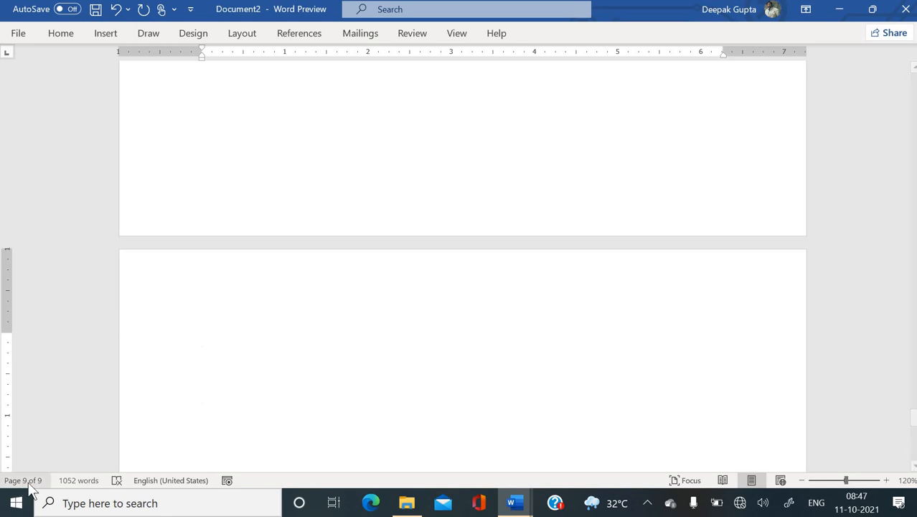
Make the first paragraph on page 1 bold and set its font to Arial Black
scroll(240, 397, "up", 15)
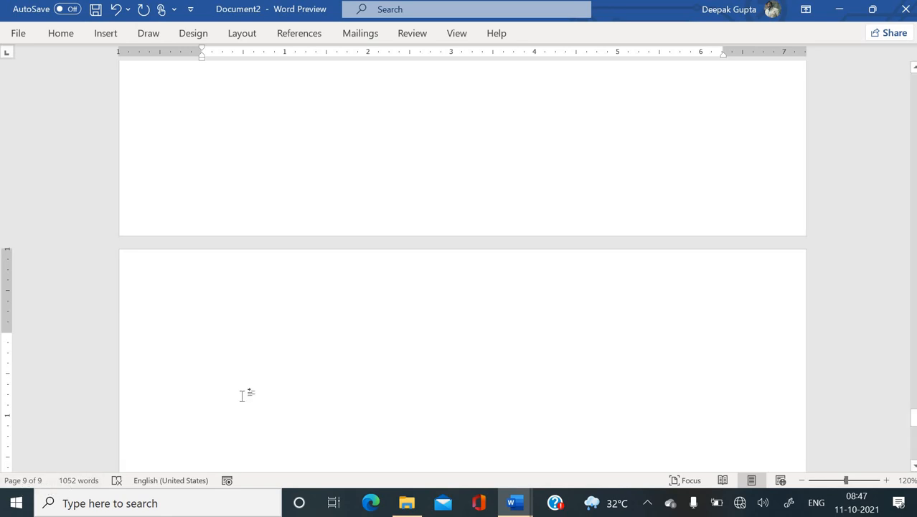
scroll(241, 397, "up", 15)
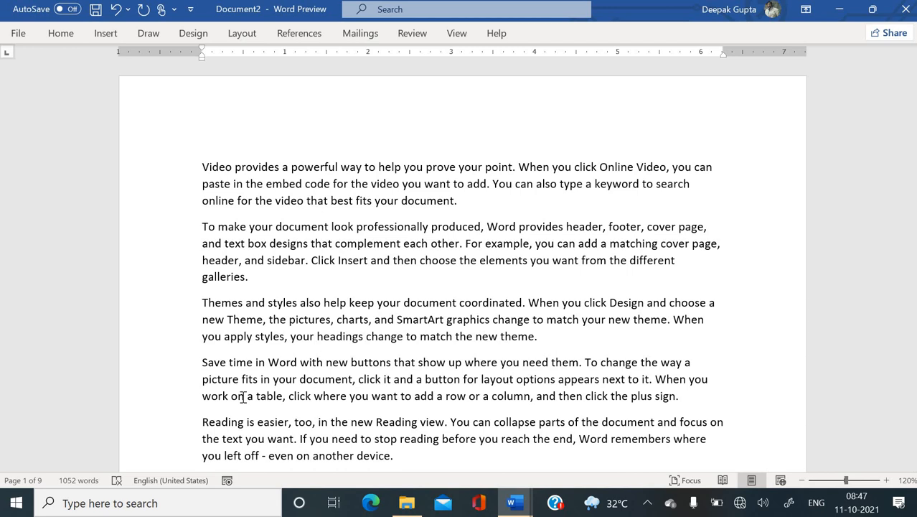
left_click(267, 244)
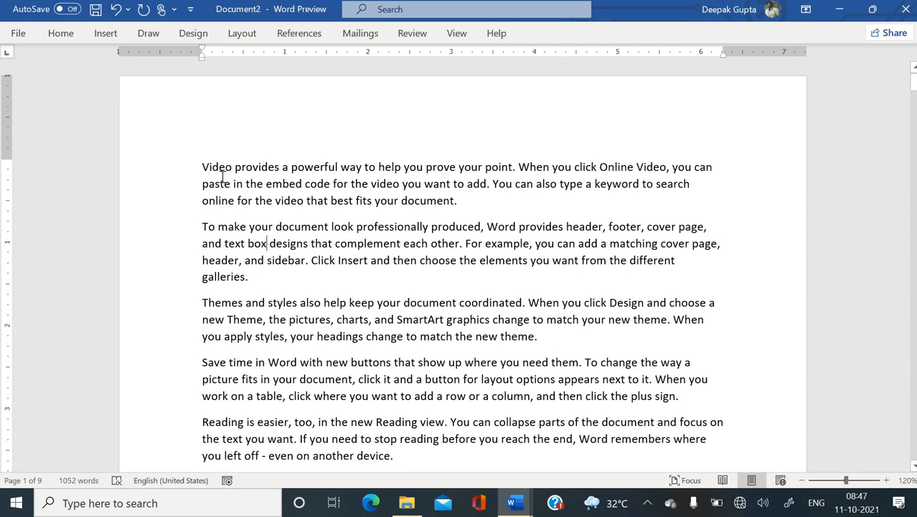
triple_click(310, 180)
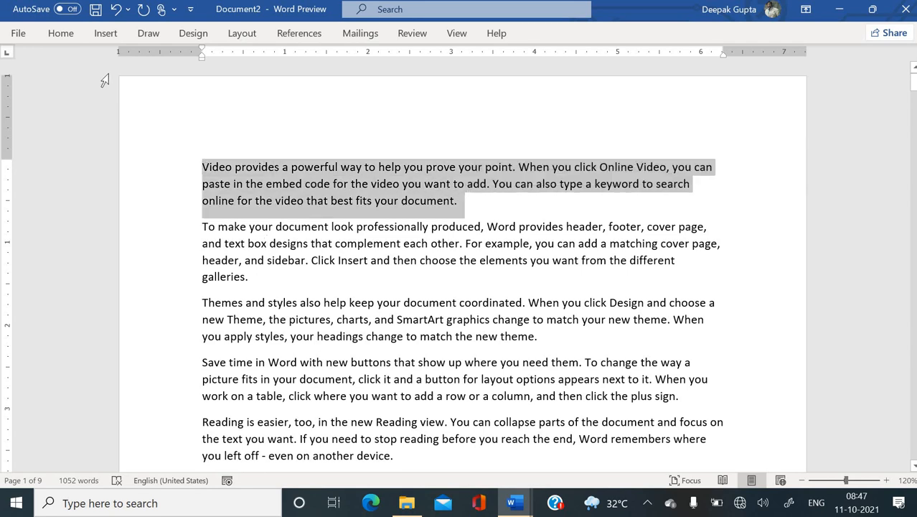
left_click(68, 40)
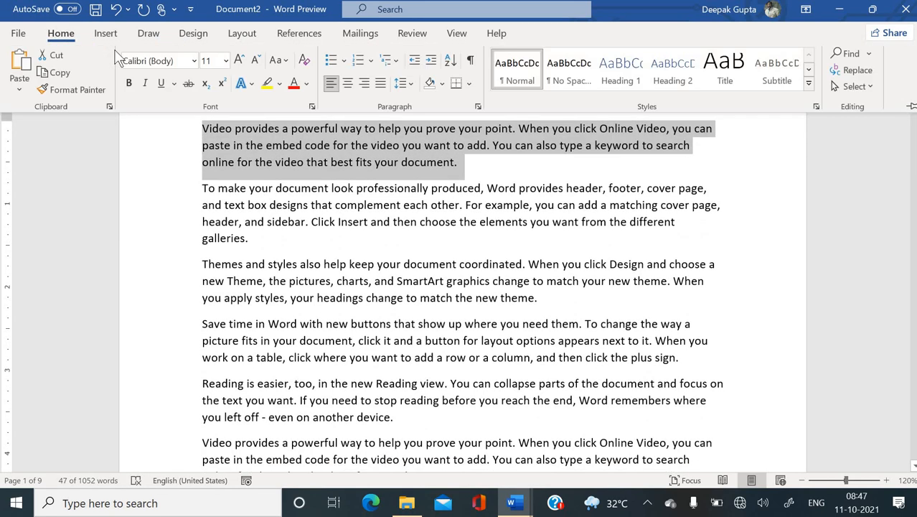
left_click(130, 81)
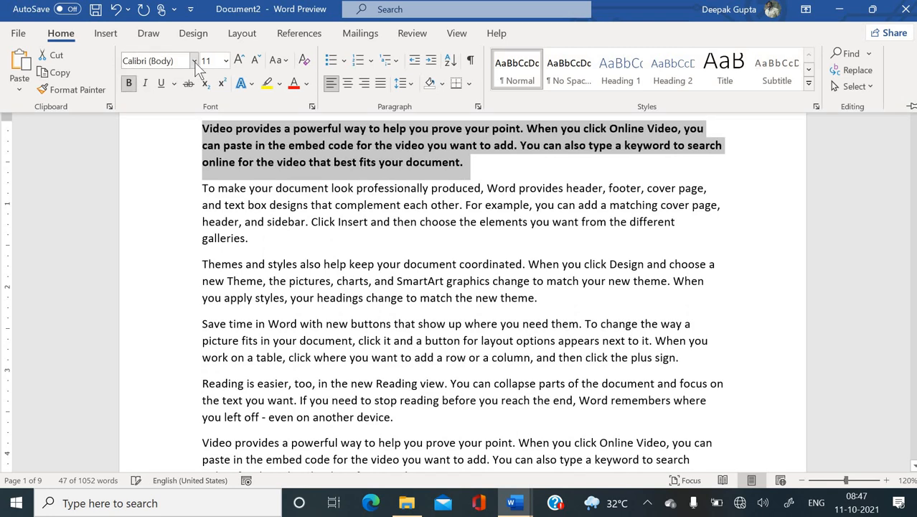
left_click(194, 61)
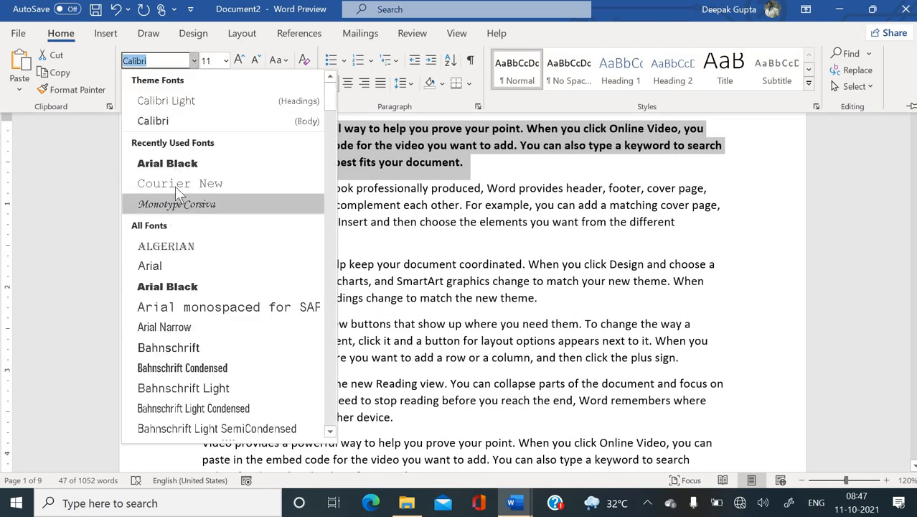
left_click(181, 165)
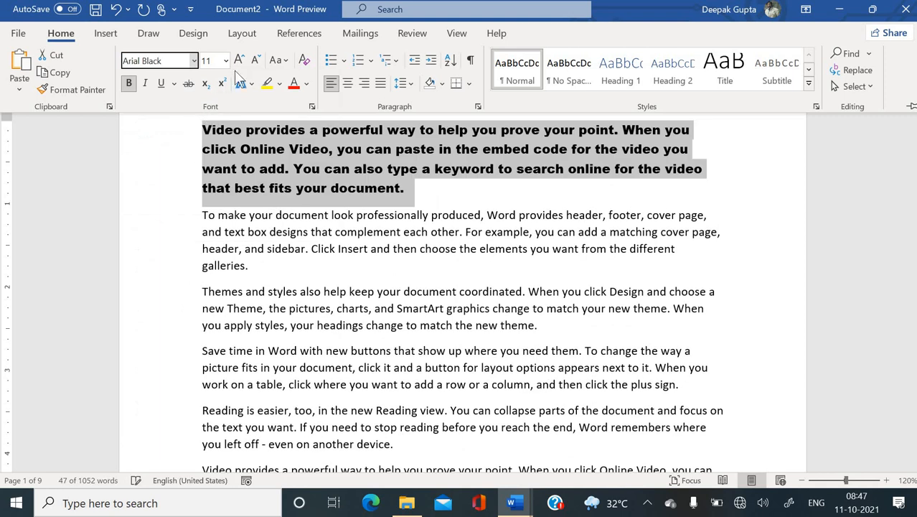
Color the first paragraph's text dark green and highlight it in light gray
left_click(305, 84)
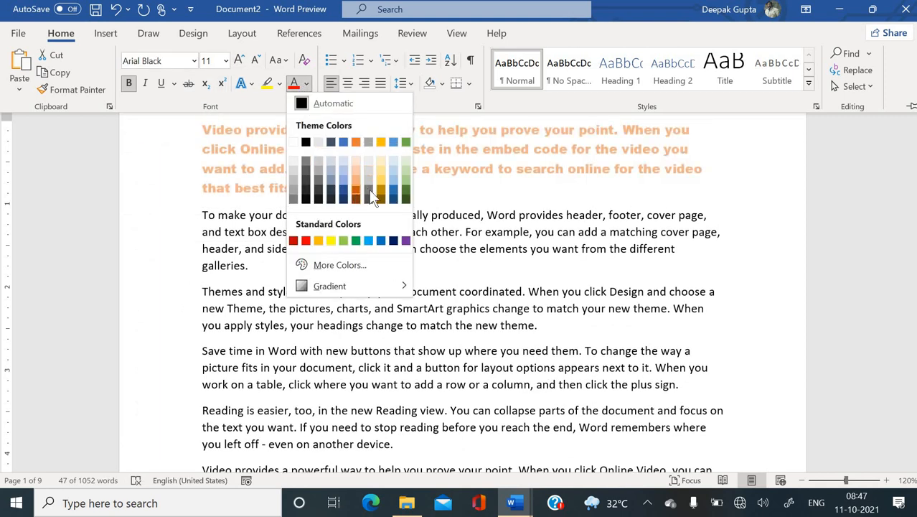
left_click(405, 190)
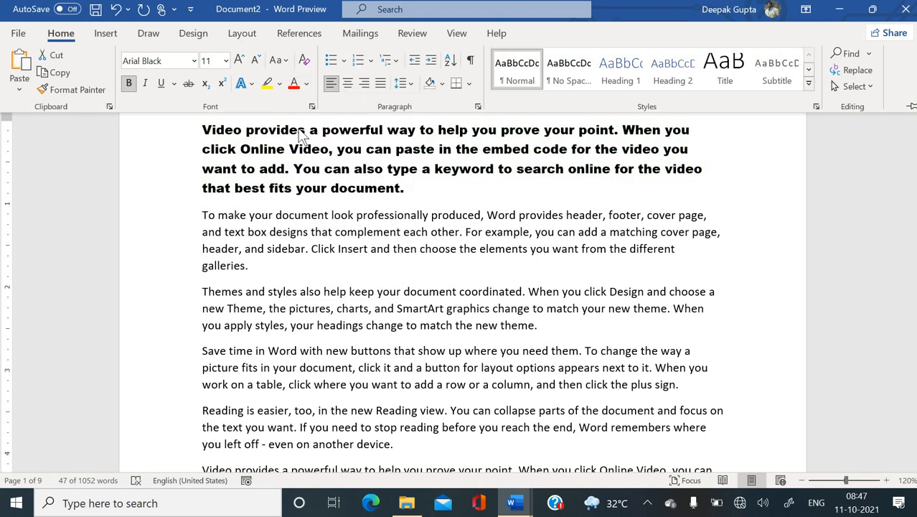
left_click(280, 84)
left_click(336, 147)
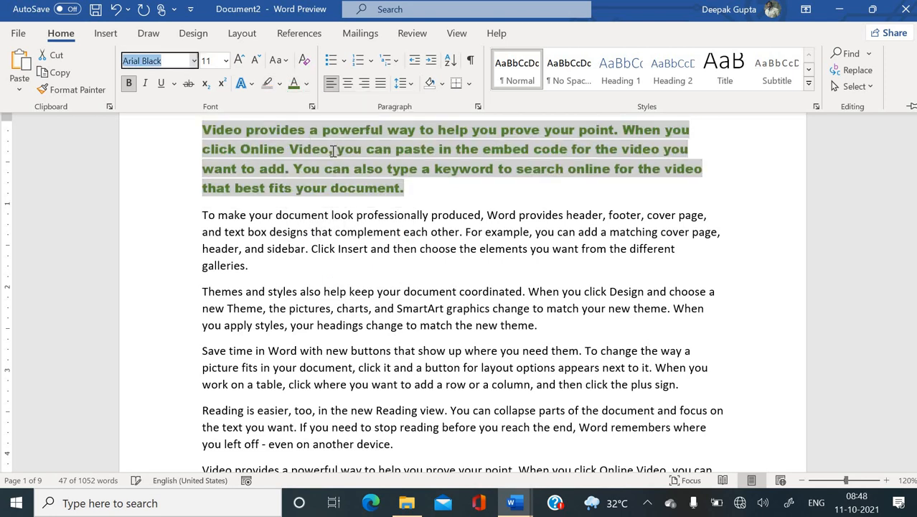
Try to apply the white text effect with an orange outline to the first paragraph
left_click(251, 84)
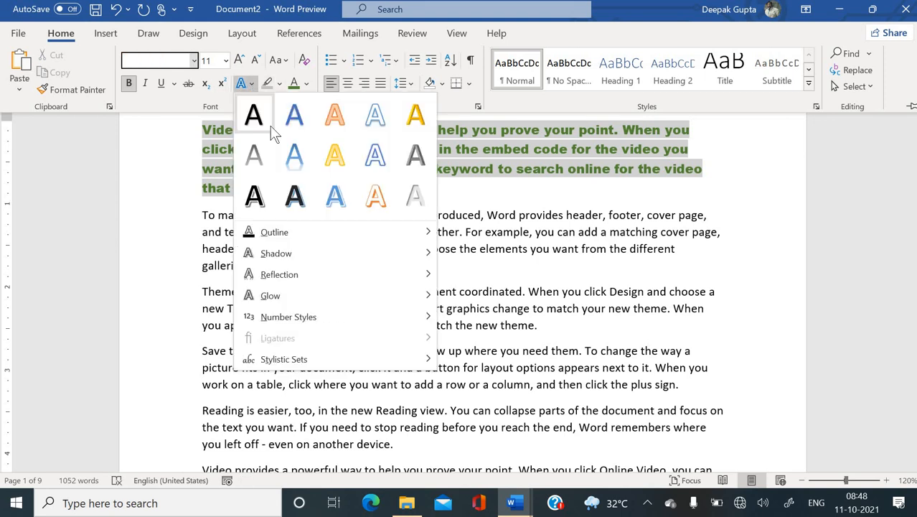
left_click(380, 193)
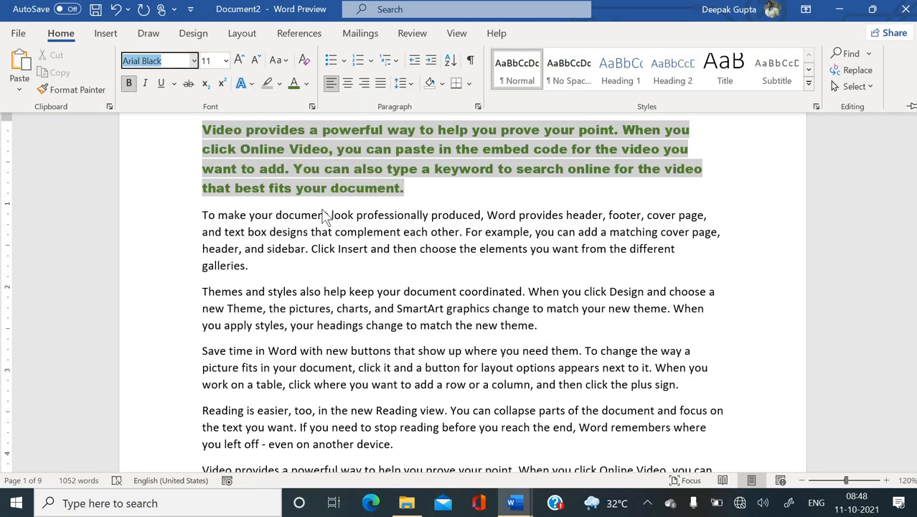
key("ctrl+F1")
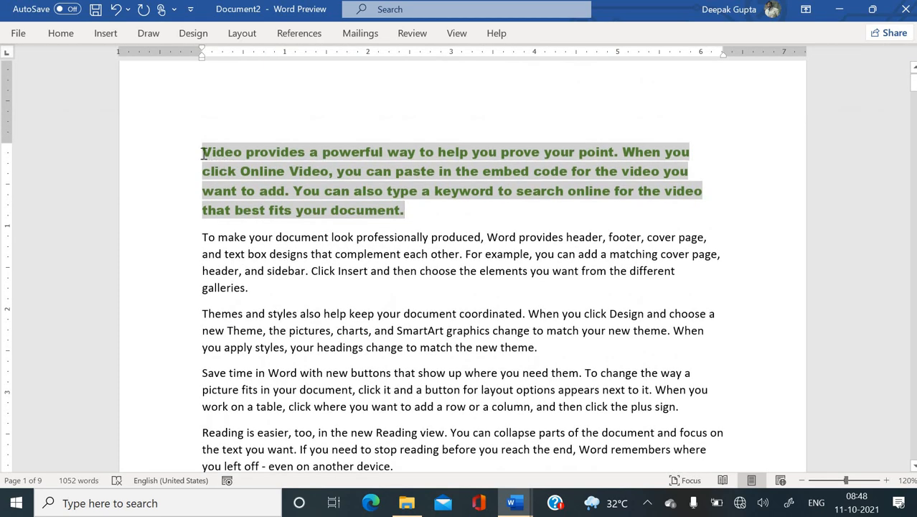
Apply the white text effect with an orange outline to the whole first paragraph
left_click_drag(204, 153, 404, 211)
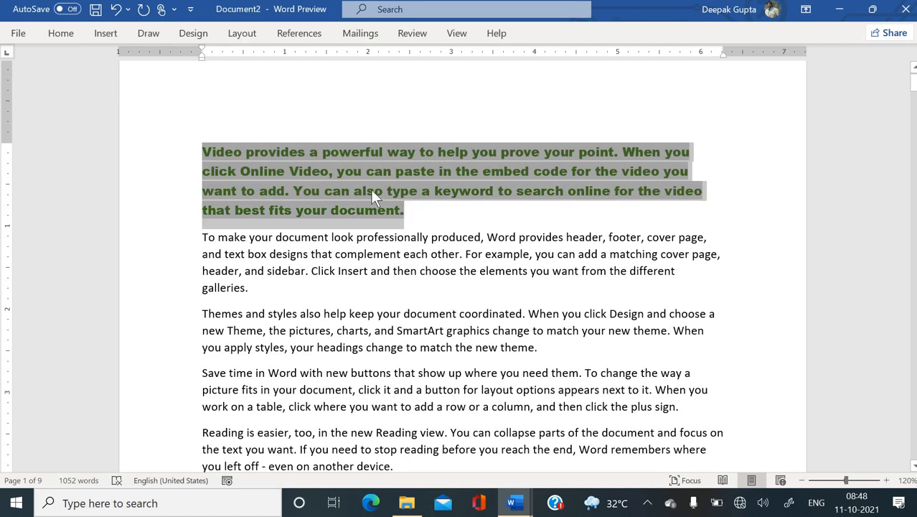
left_click(65, 33)
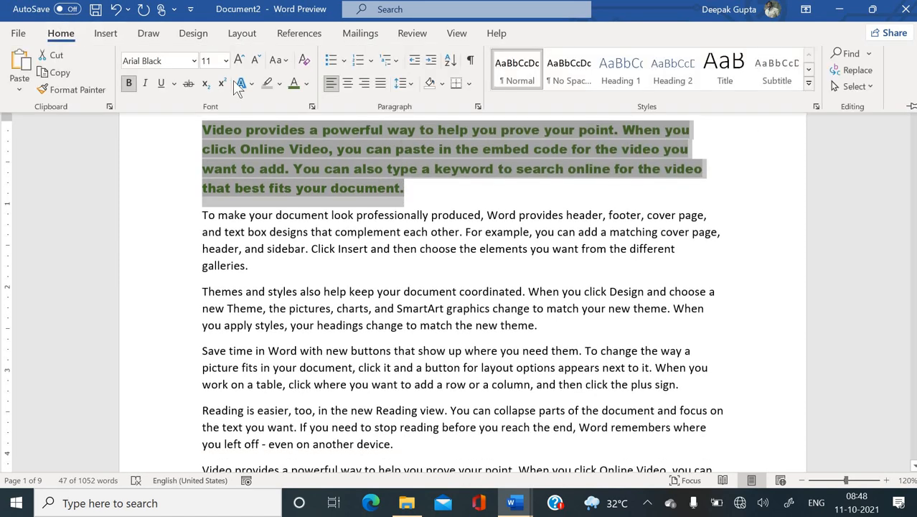
left_click(247, 83)
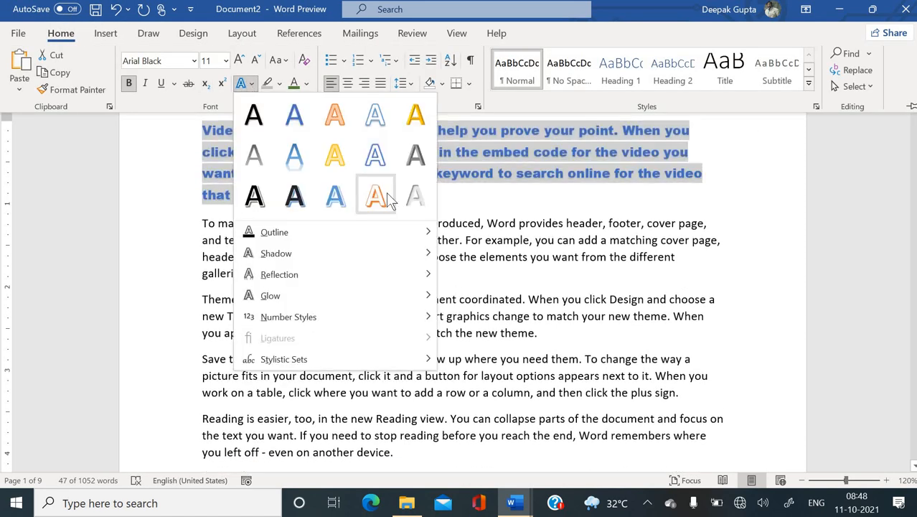
left_click(378, 195)
left_click(386, 220)
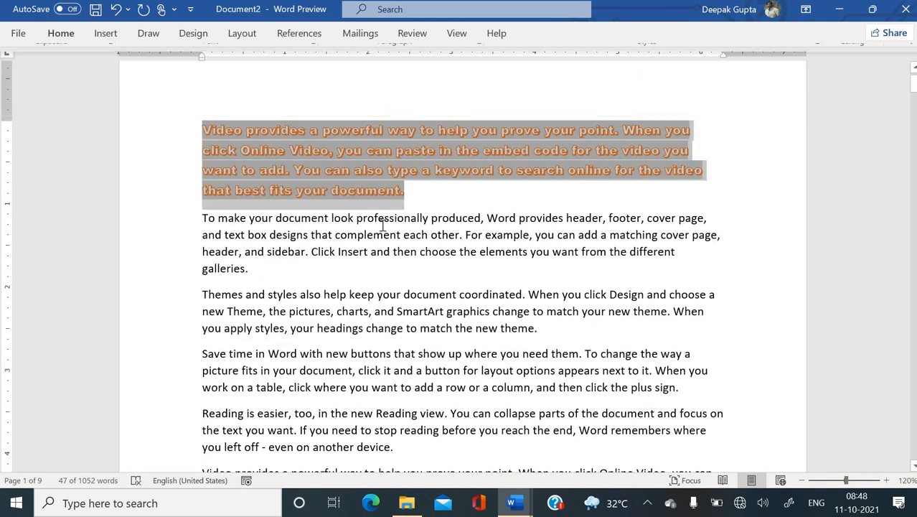
scroll(413, 309, "down", 1)
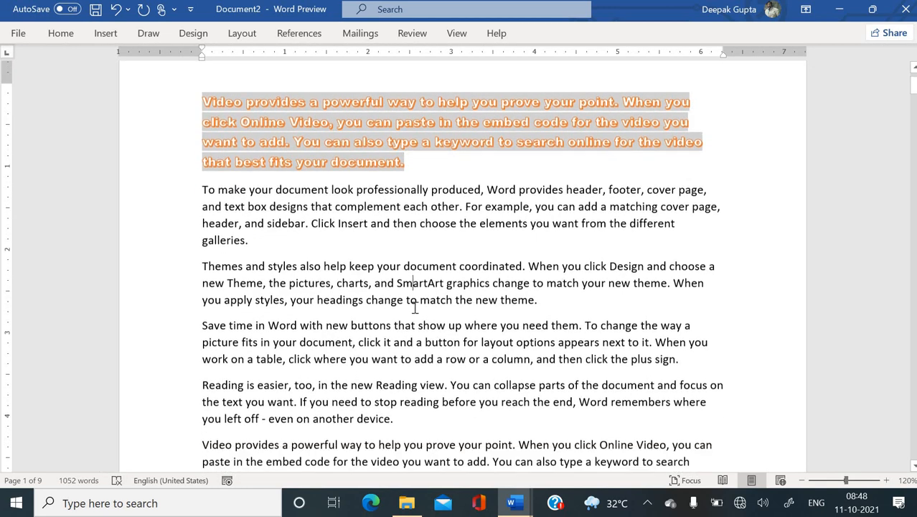
scroll(231, 343, "up", 2)
left_click(196, 318)
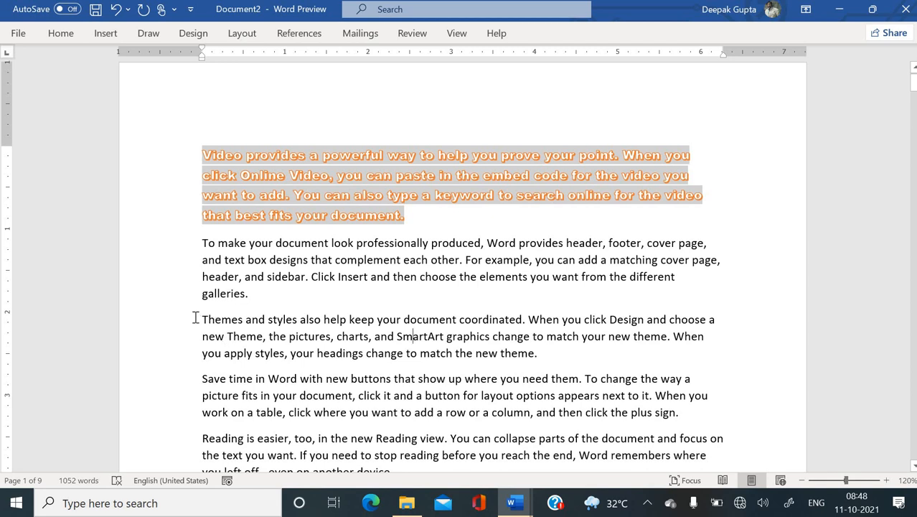
left_click(546, 359, "shift")
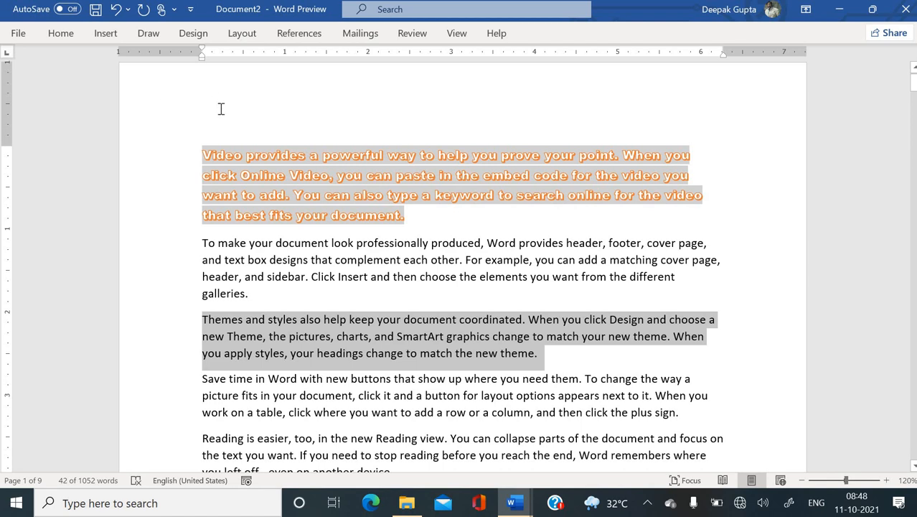
left_click(393, 271)
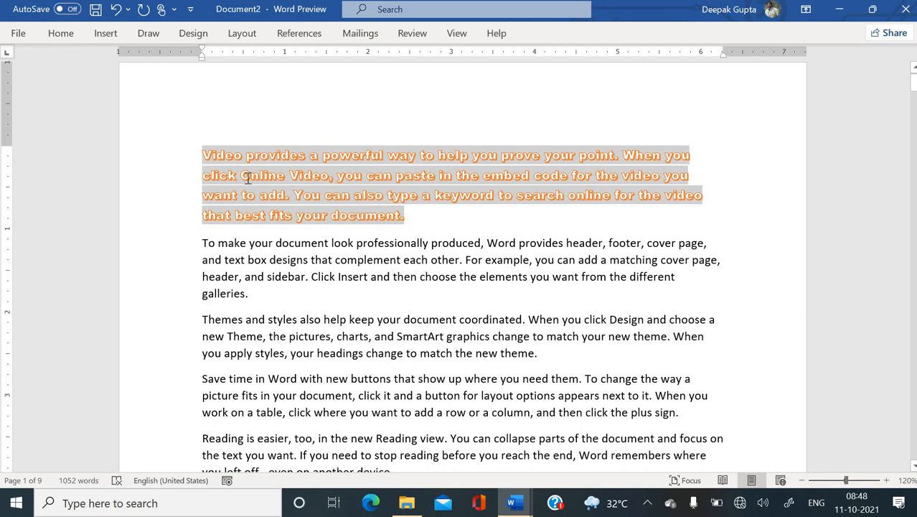
left_click_drag(345, 172, 361, 176)
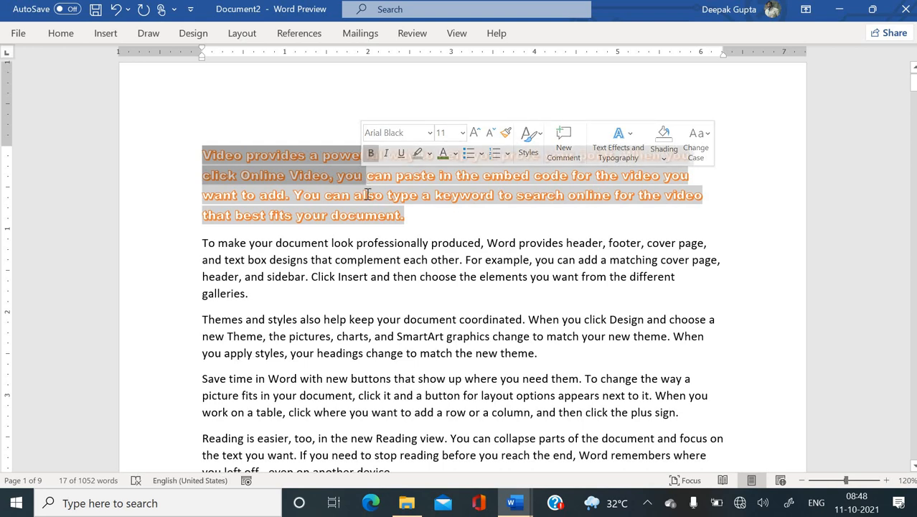
left_click(292, 228)
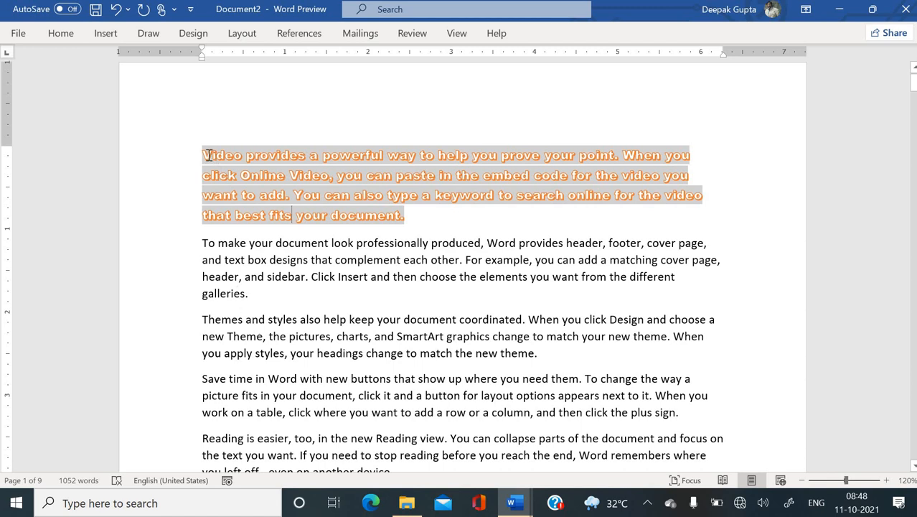
Copy the formatted first paragraph and paste it on a new line below the second paragraph
left_click_drag(200, 154, 406, 219)
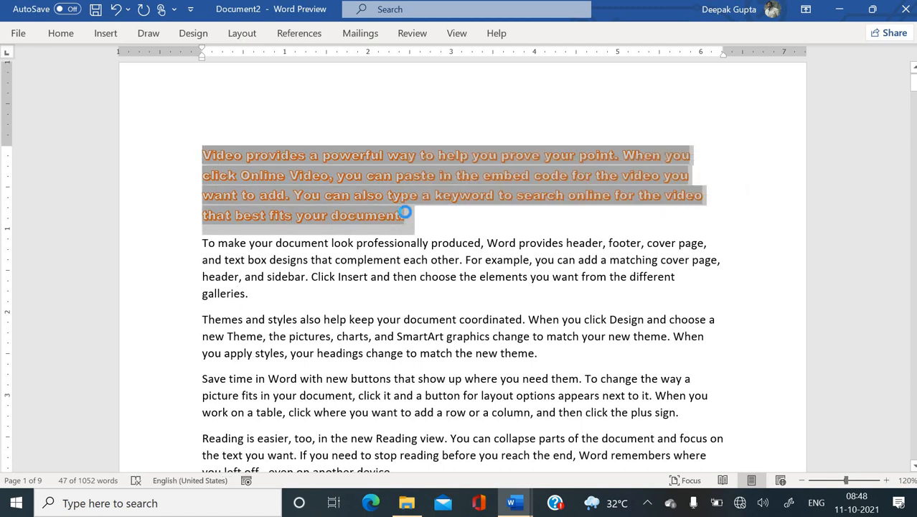
key("ctrl+c")
left_click(289, 293)
key("Return")
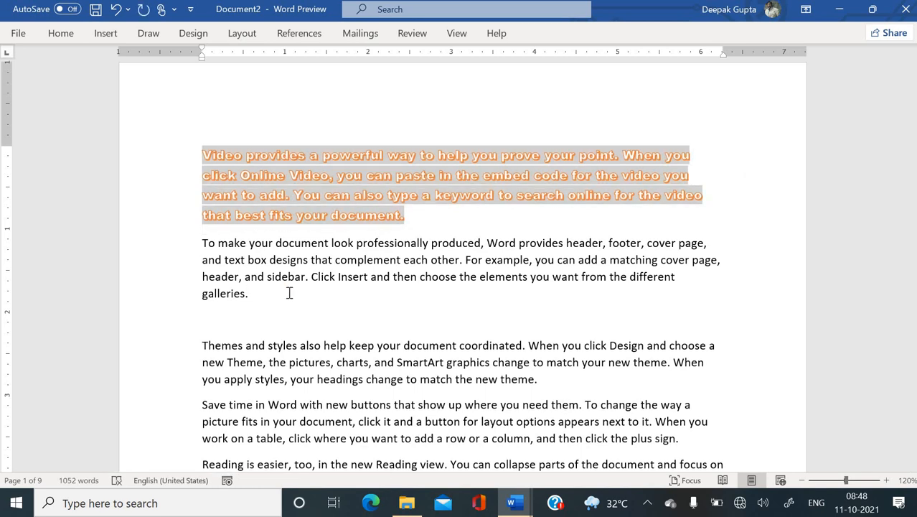
key("ctrl+v")
scroll(332, 393, "down", 2)
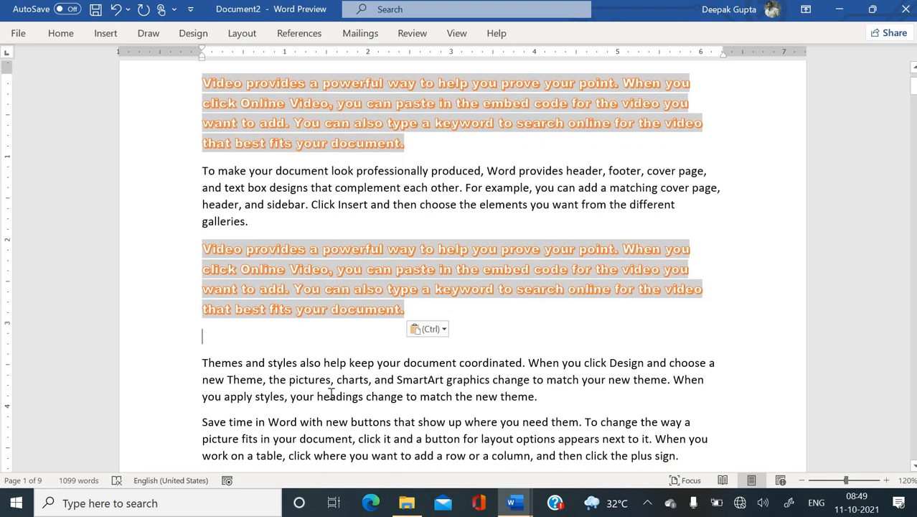
Undo the paste and the blank line added below the second paragraph
key("ctrl+z")
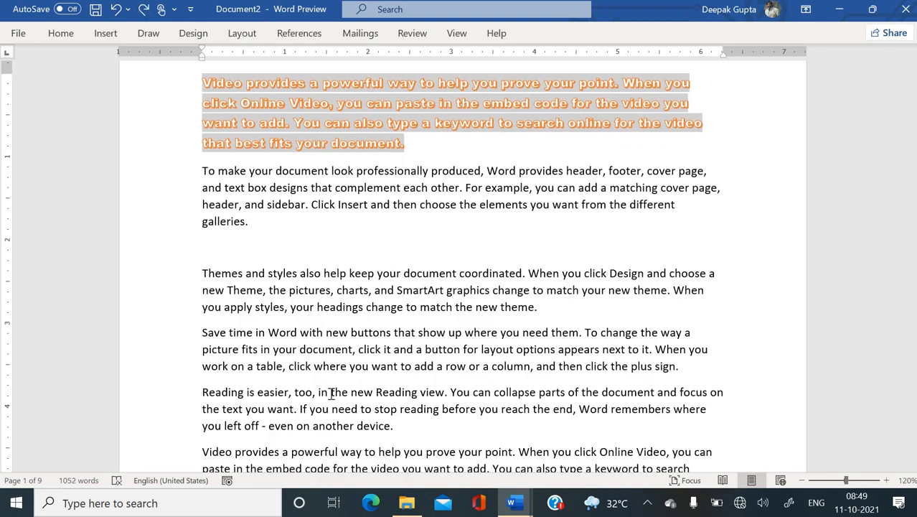
key("ctrl+z")
scroll(331, 393, "up", 2)
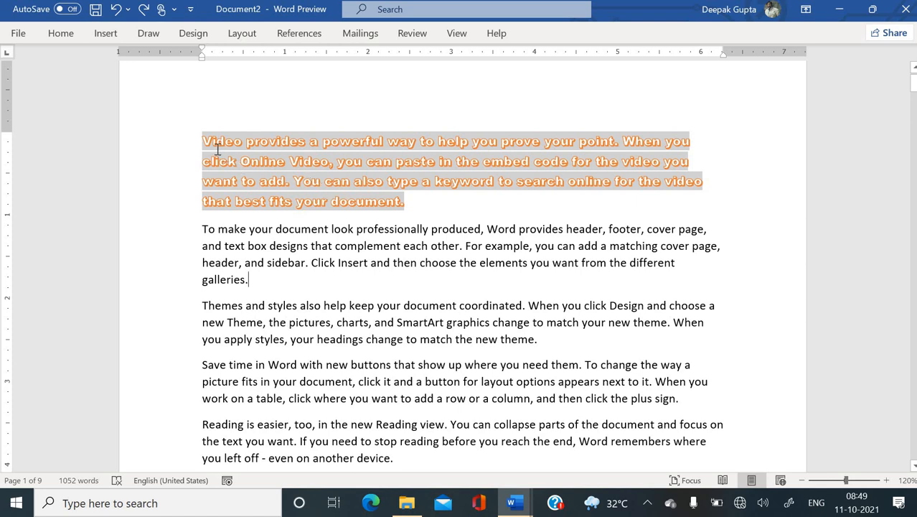
Copy the first paragraph's formatting with Format Painter onto the third paragraph, beginning "Themes and styles"
left_click_drag(209, 142, 407, 207)
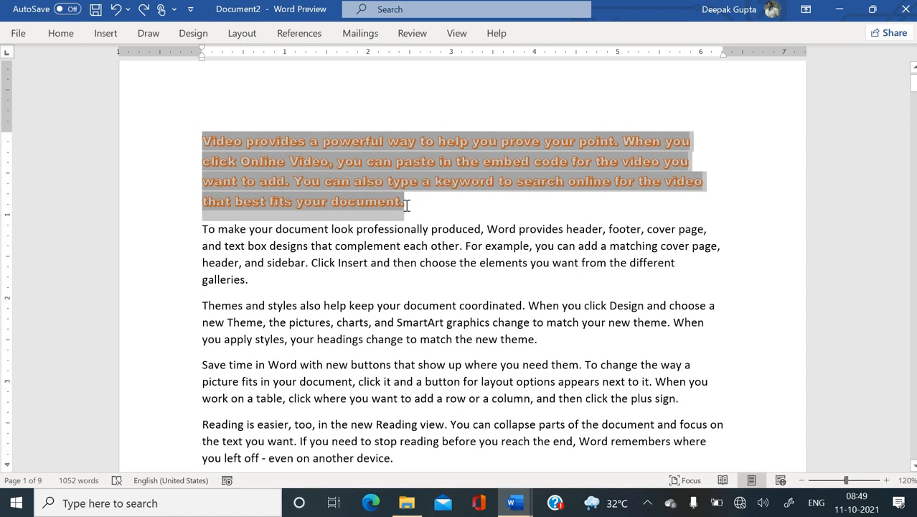
left_click(71, 42)
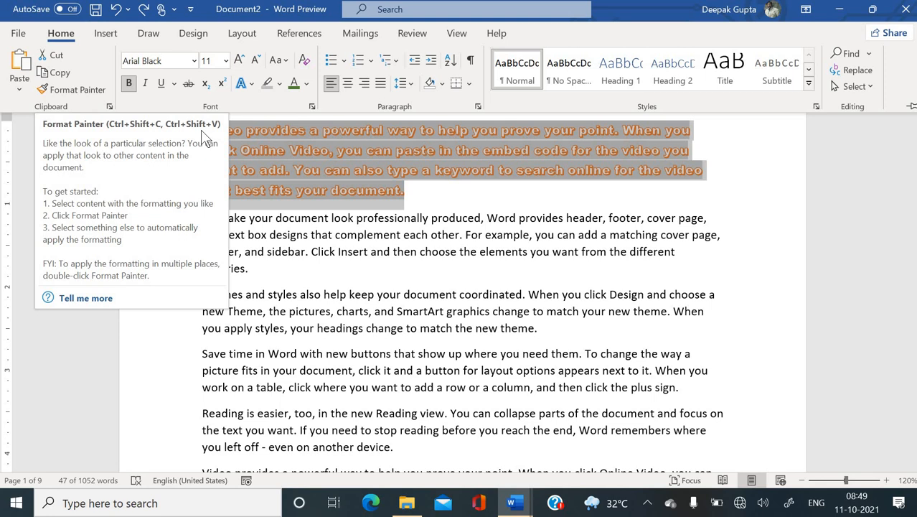
left_click(86, 94)
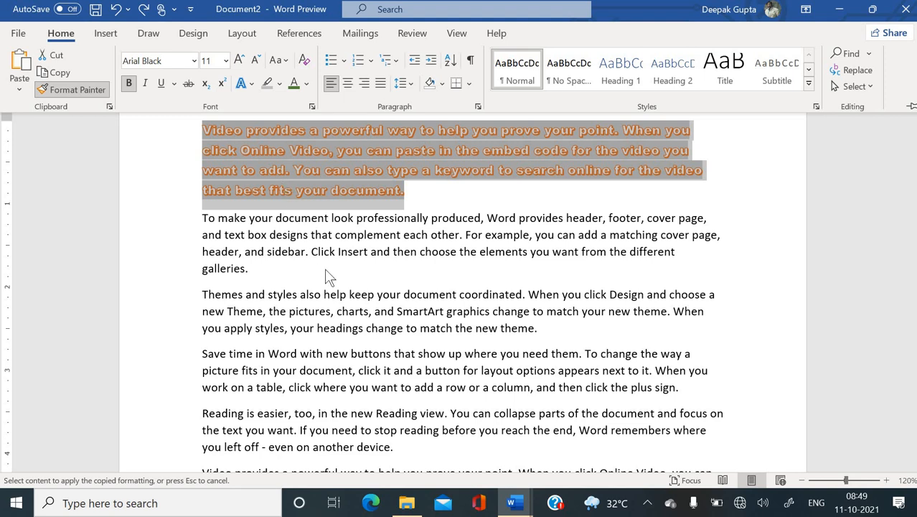
key("ctrl+F1")
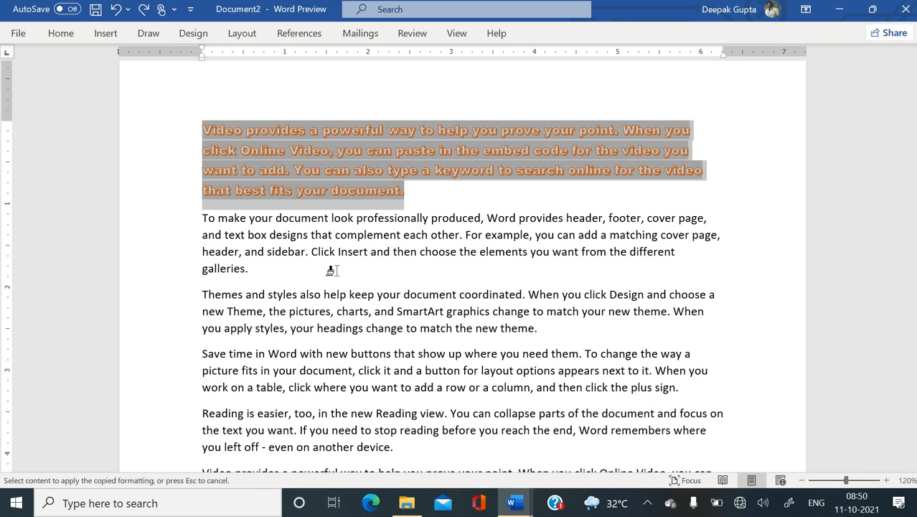
mouse_move(199, 292)
left_mouse_down()
mouse_move(467, 331)
mouse_move(541, 330)
left_mouse_up()
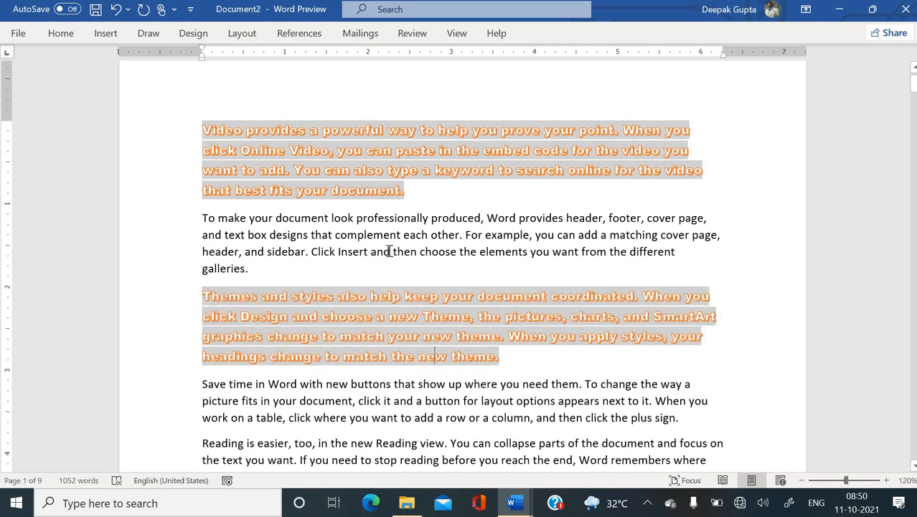
Copy the formatting of the word "Themes" with Format Painter onto the fourth paragraph, beginning "Save time in Word"
scroll(389, 251, "down", 1)
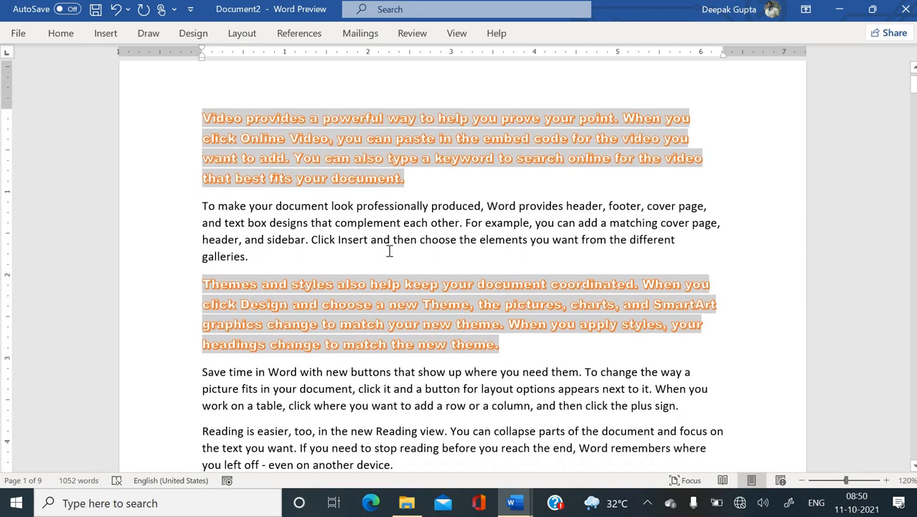
scroll(389, 251, "down", 2)
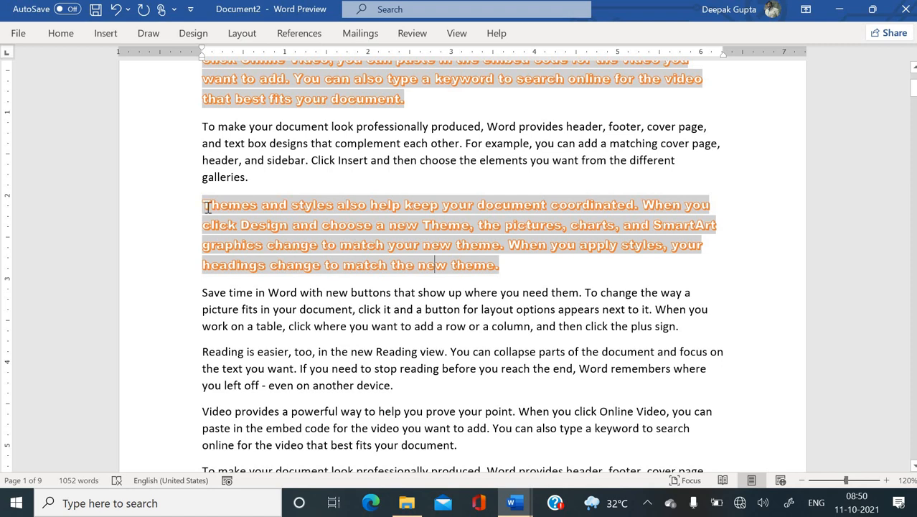
left_click_drag(203, 206, 256, 208)
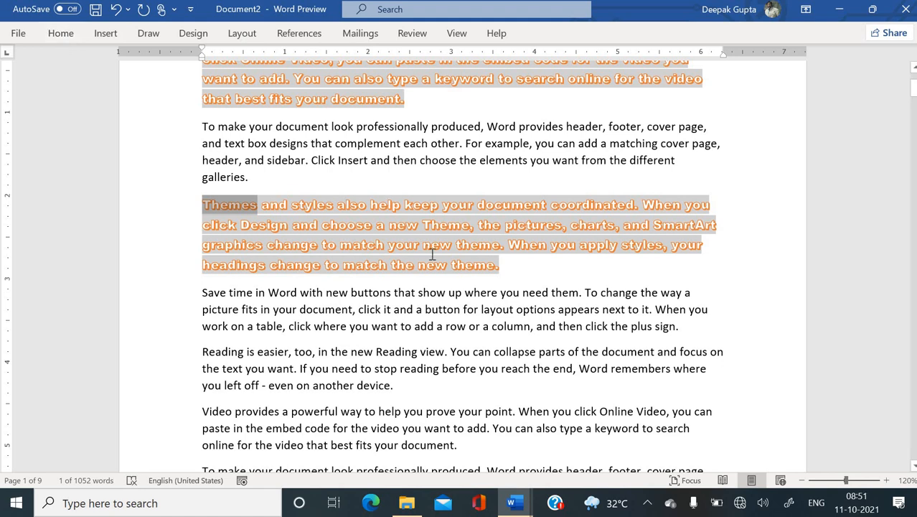
left_click(360, 332)
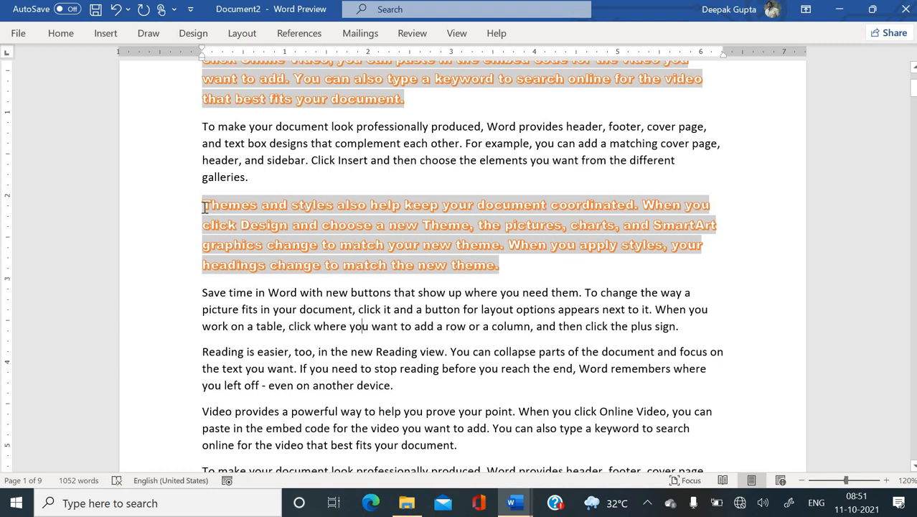
double_click(254, 206)
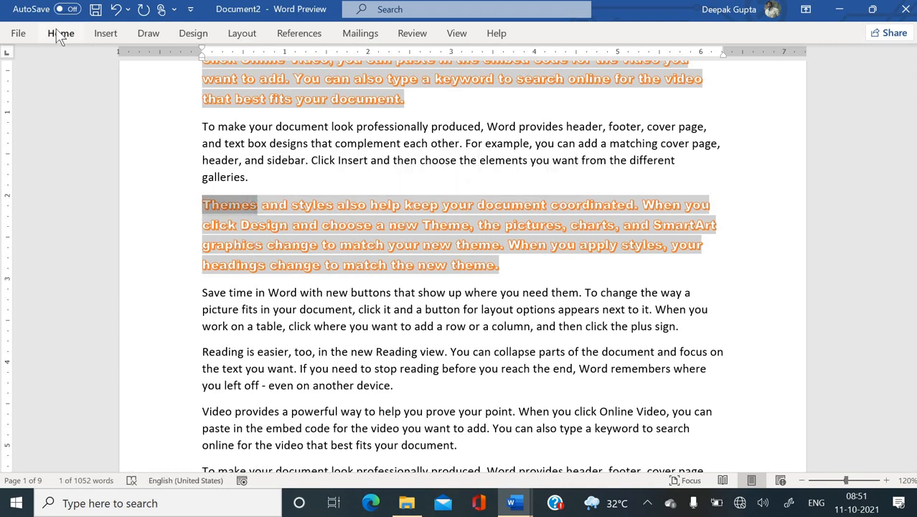
left_click(61, 38)
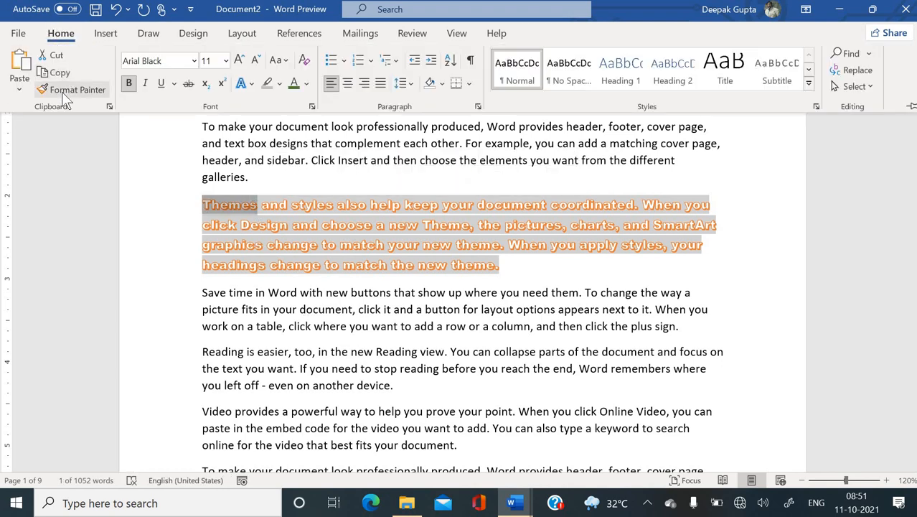
left_click(65, 96)
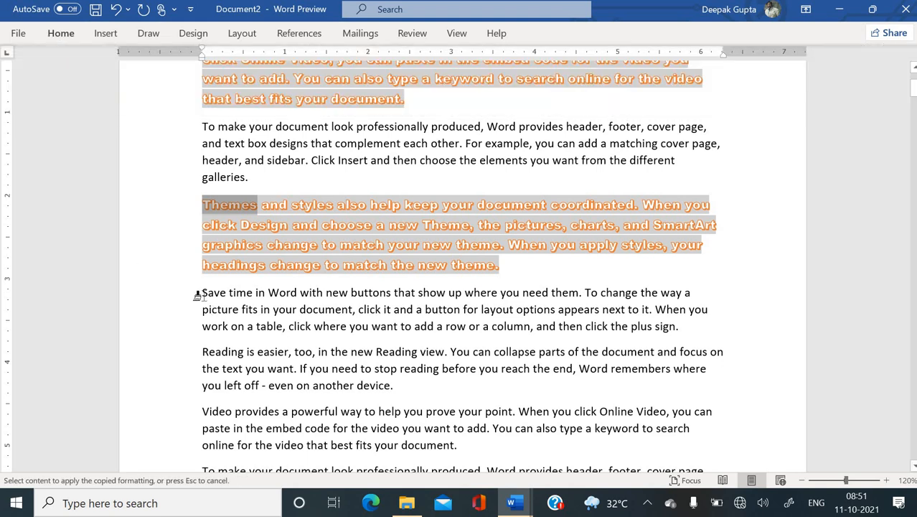
mouse_move(198, 294)
left_mouse_down()
mouse_move(294, 321)
mouse_move(610, 311)
mouse_move(703, 336)
mouse_move(691, 331)
left_mouse_up()
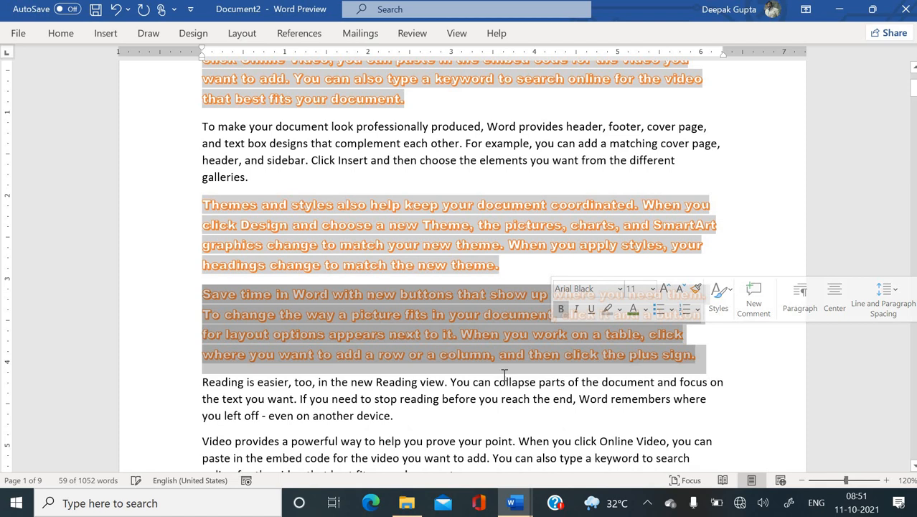
left_click(504, 374)
scroll(505, 375, "down", 1)
scroll(505, 375, "down", 1)
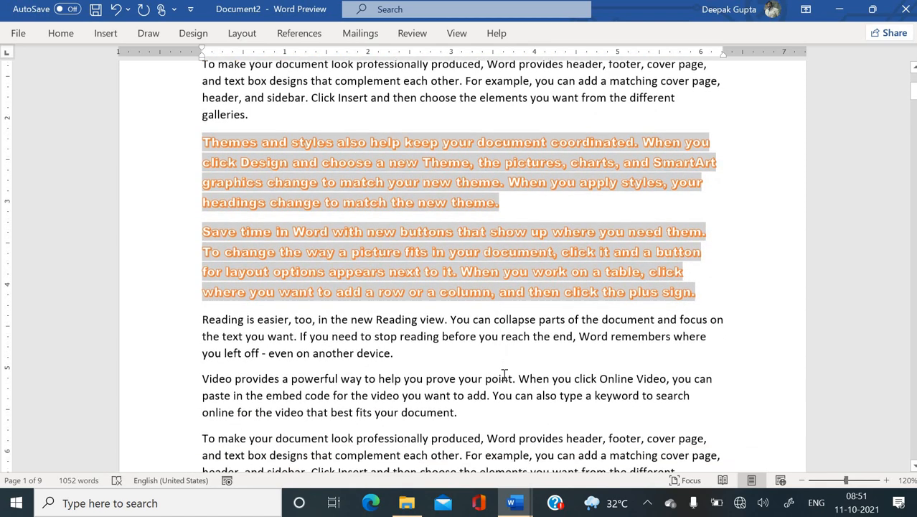
left_click_drag(198, 328, 258, 339)
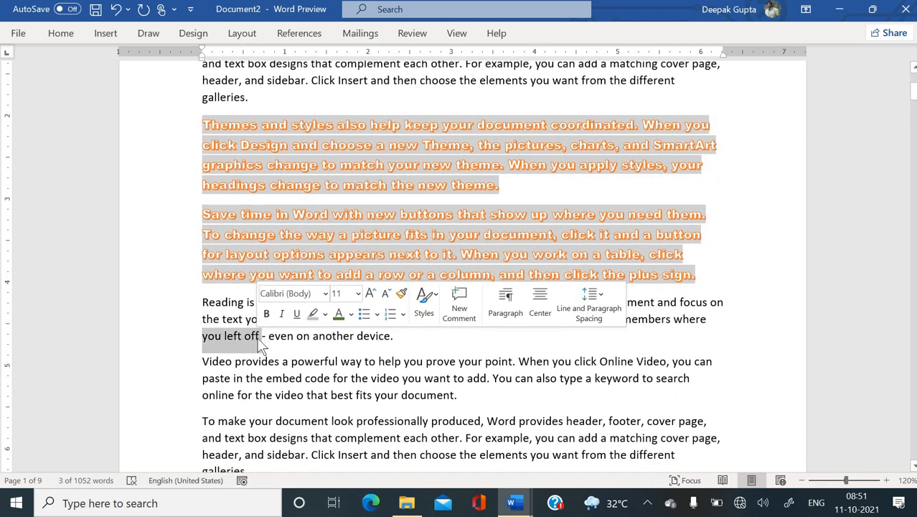
left_click(330, 364)
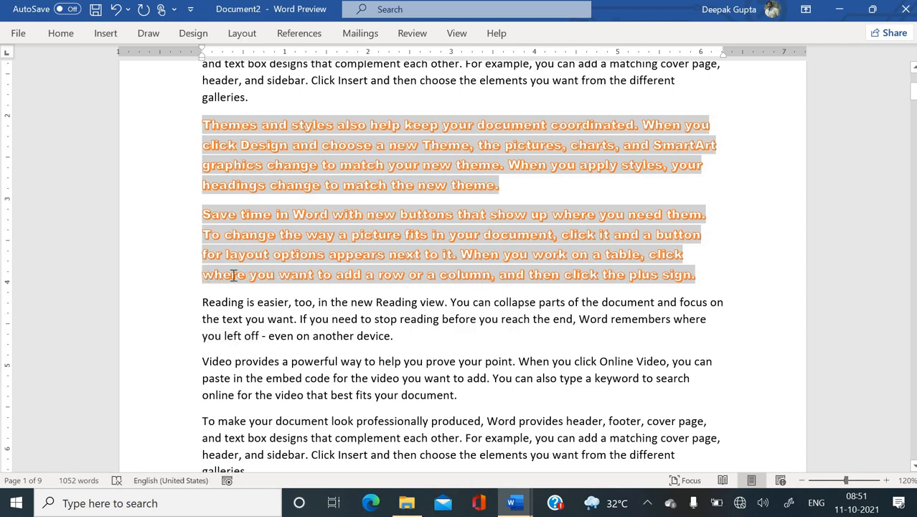
double_click(206, 274)
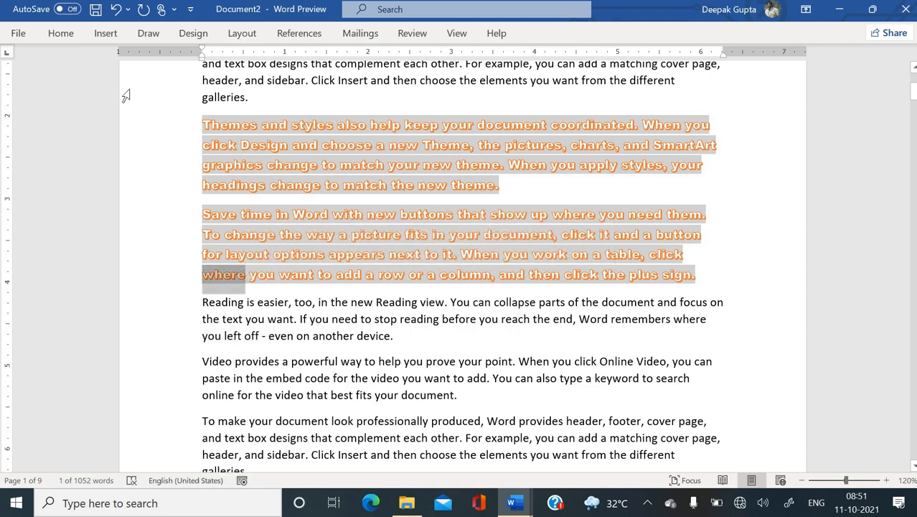
left_click(65, 34)
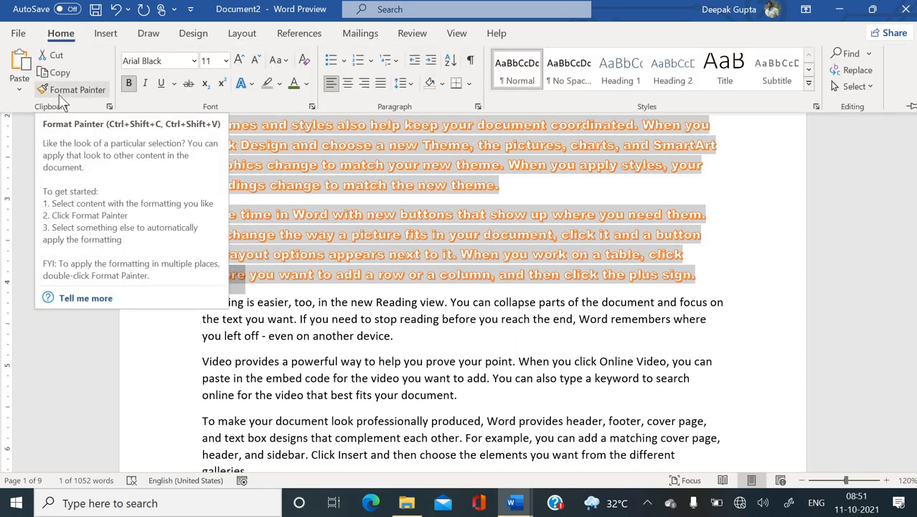
left_click(60, 100)
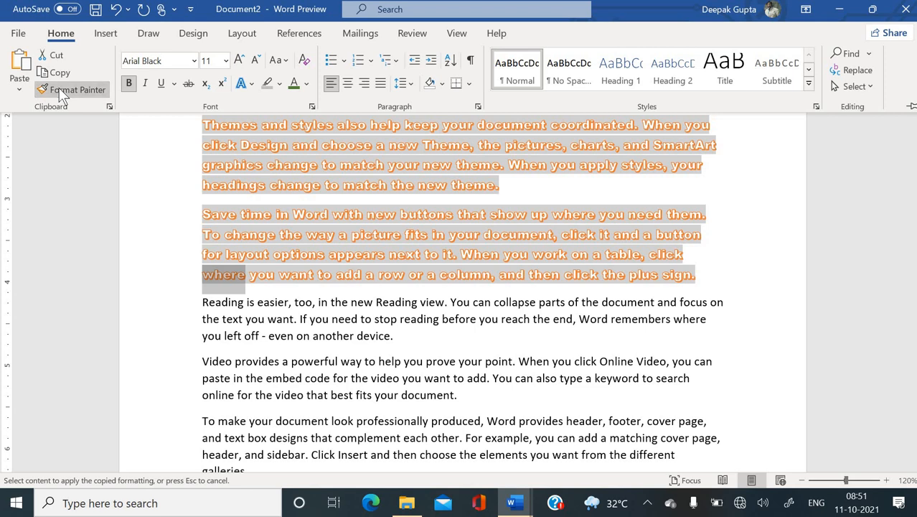
left_click(60, 89)
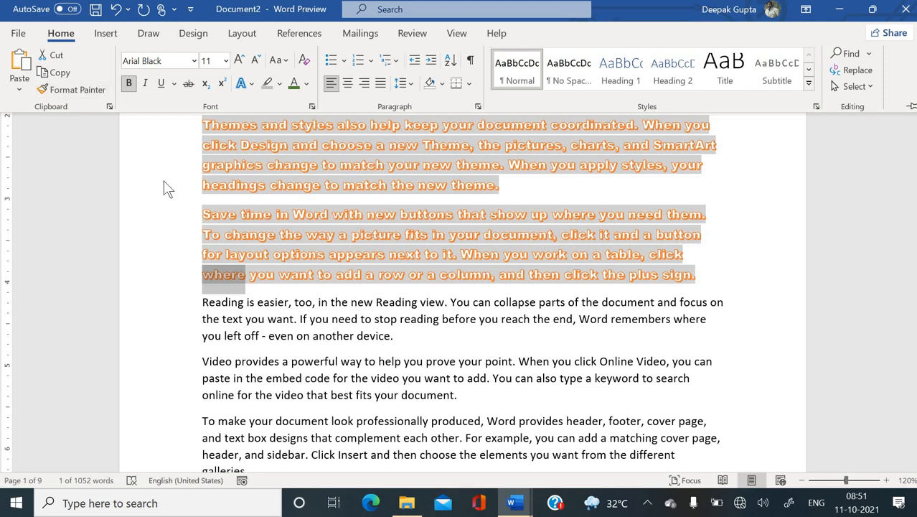
left_click(269, 310)
scroll(269, 308, "down", 2)
left_click(268, 306)
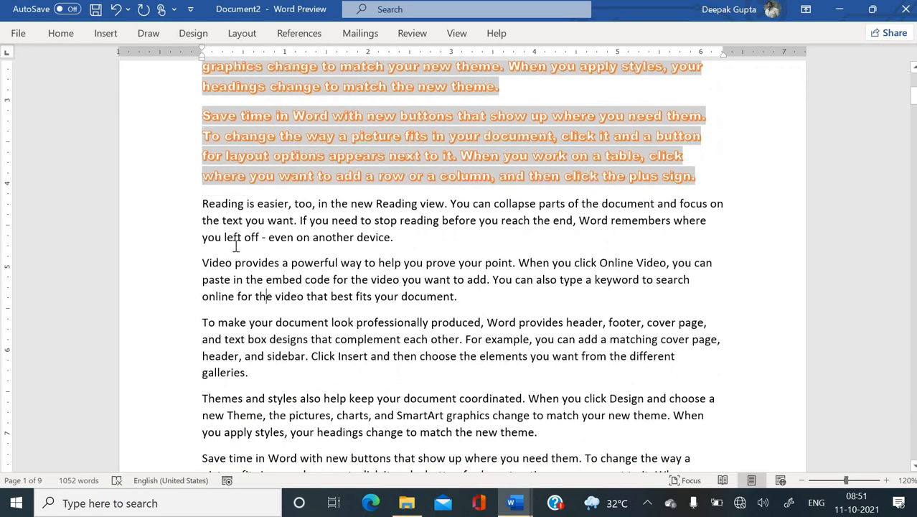
Lock Format Painter with the formatting of "Save time in Word" and apply it to "want" in the paragraph beginning "Reading is easier"
scroll(208, 202, "up", 1)
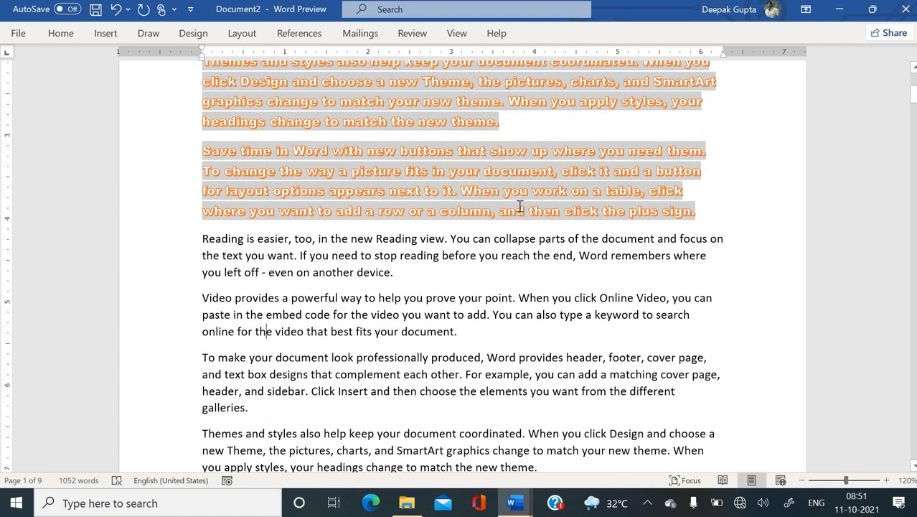
left_click_drag(521, 206, 674, 211)
left_click_drag(325, 137, 310, 155)
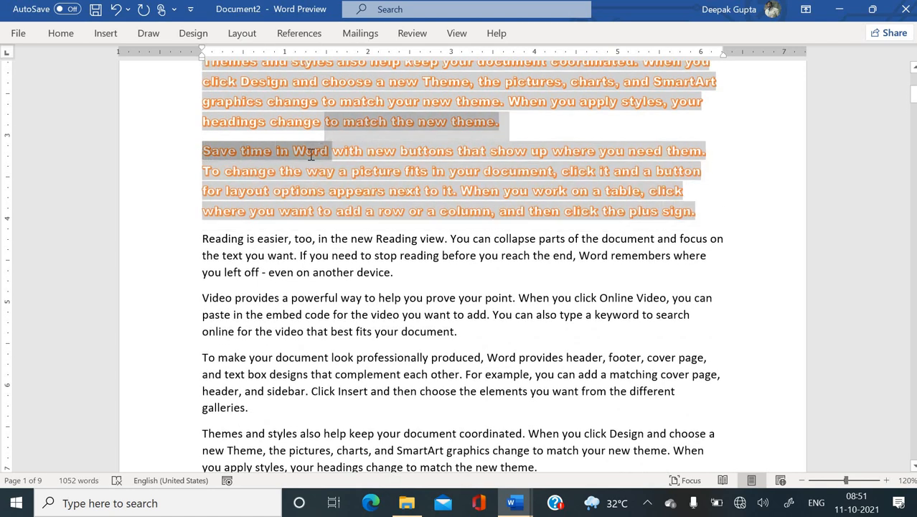
left_click(65, 40)
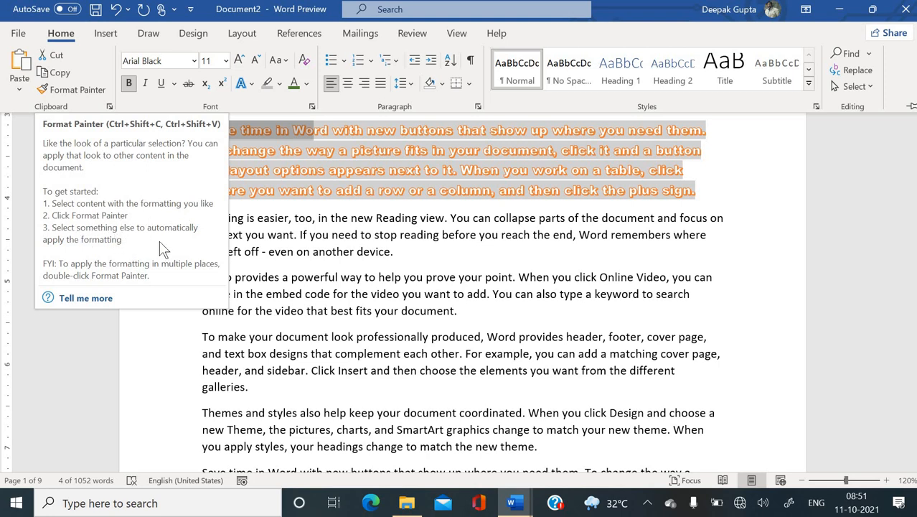
left_click(46, 92)
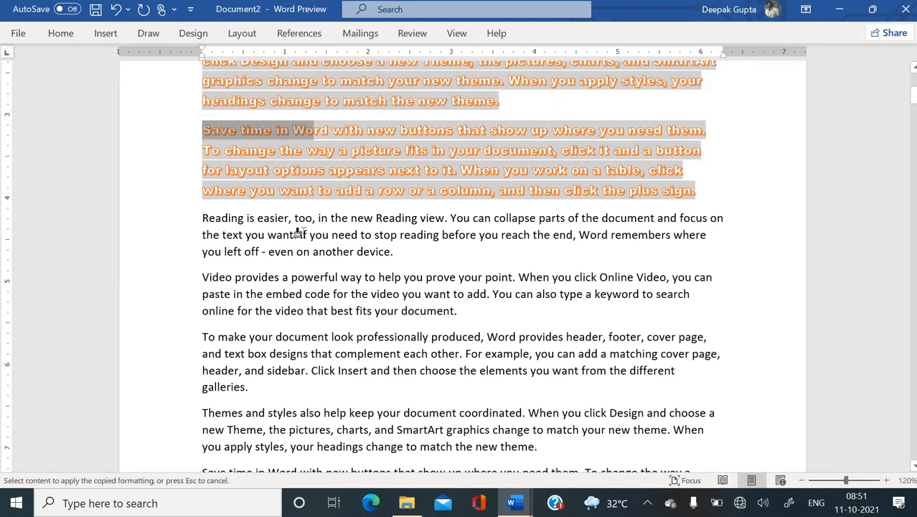
double_click(287, 234)
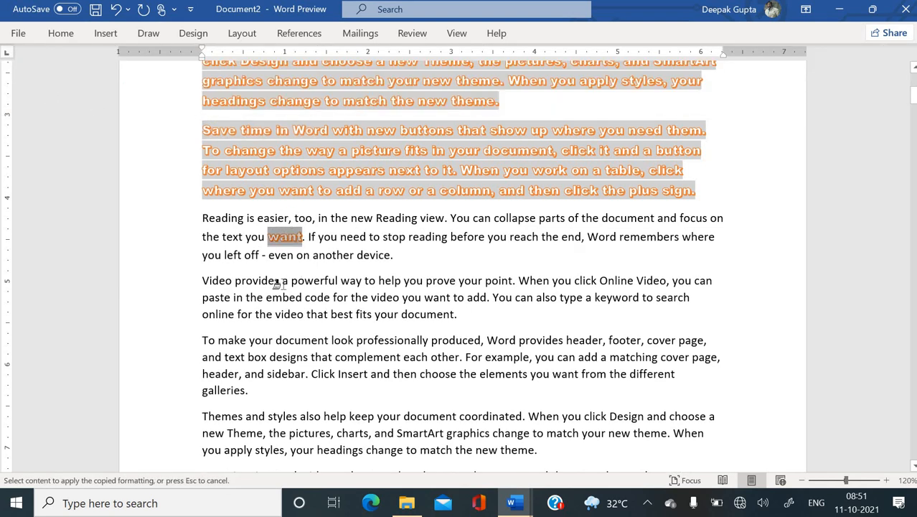
Paint the copied formatting onto the phrases "provides a powerful way … code for the", "Insert and then c" and ", charts, and SmartArt" in the following three paragraphs
left_click_drag(251, 282, 365, 298)
left_click_drag(338, 381, 455, 383)
left_click_drag(330, 442, 486, 444)
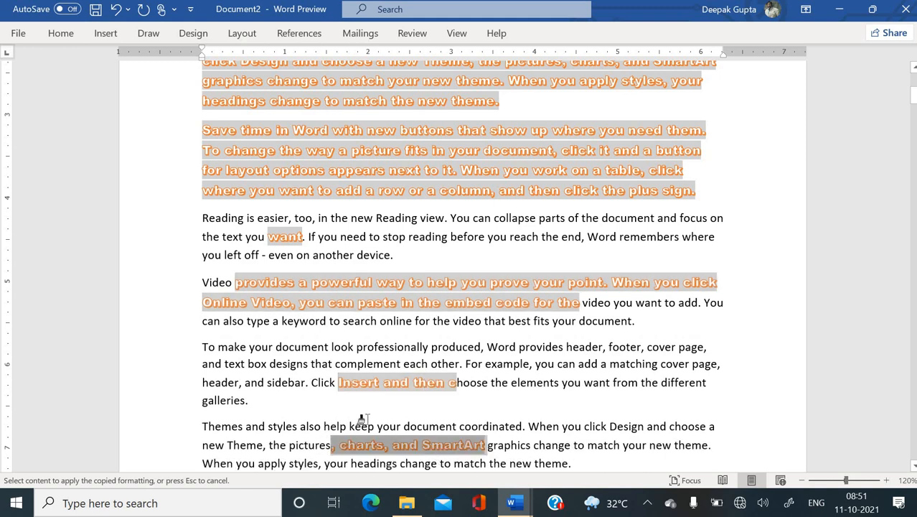
Paint the copied formatting onto "your document, click it and", "you need them. To change the" and "want" in the last two paragraphs of page 1
scroll(342, 409, "down", 3)
left_click_drag(273, 394, 414, 397)
scroll(287, 366, "down", 3)
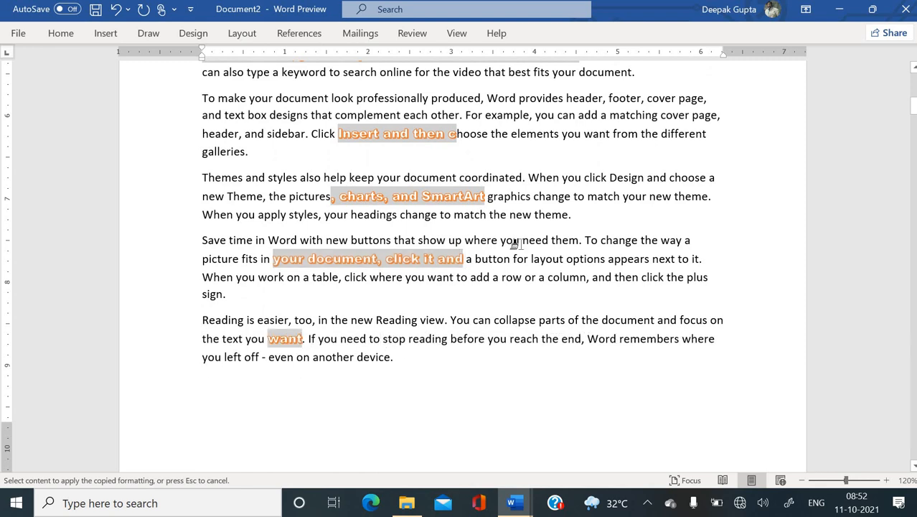
left_click_drag(501, 242, 661, 244)
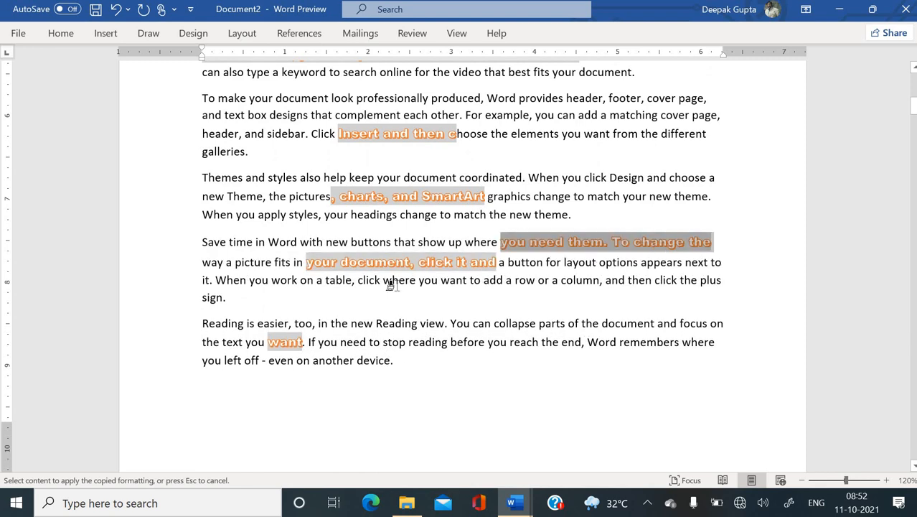
Turn off the locked Format Painter and clear the text selection
scroll(351, 195, "up", 2)
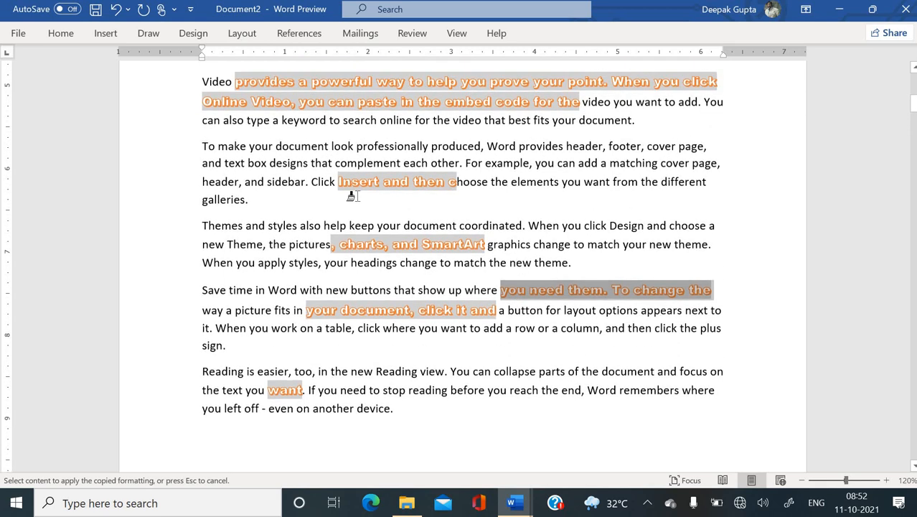
scroll(351, 195, "up", 2)
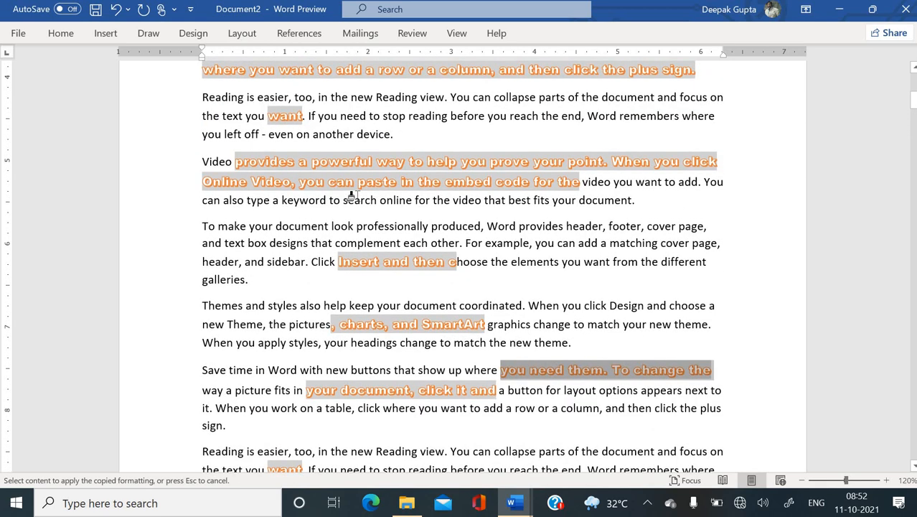
left_click(62, 33)
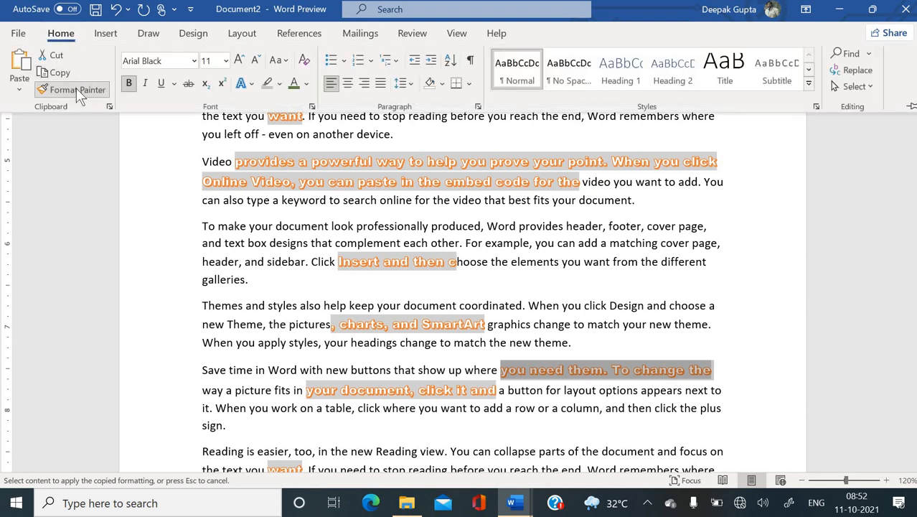
left_click(320, 244)
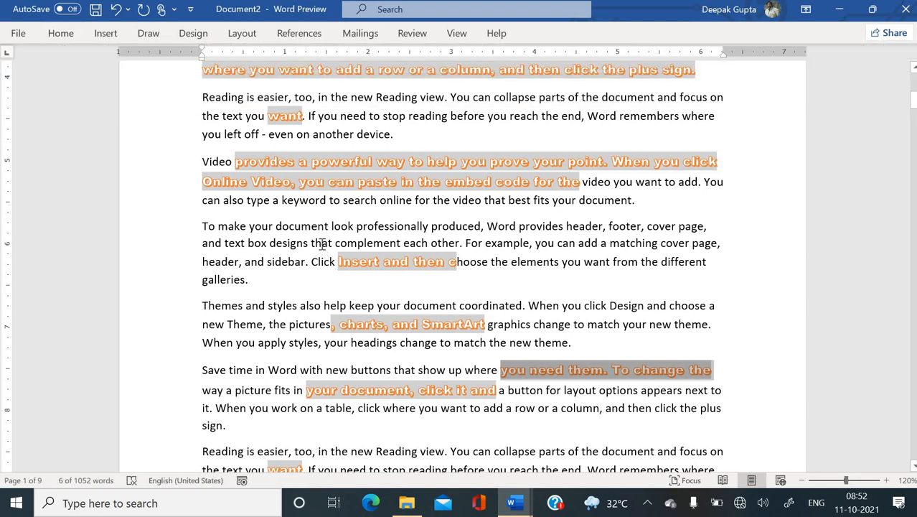
left_click(321, 244)
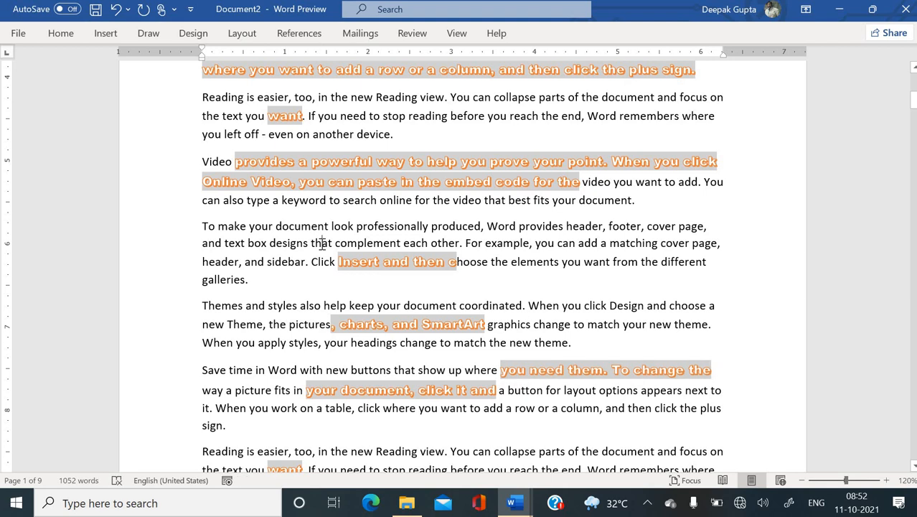
Switch to Word theory.docx and review the notes on Format painter and on opening a PDF File in Word
scroll(321, 243, "down", 1)
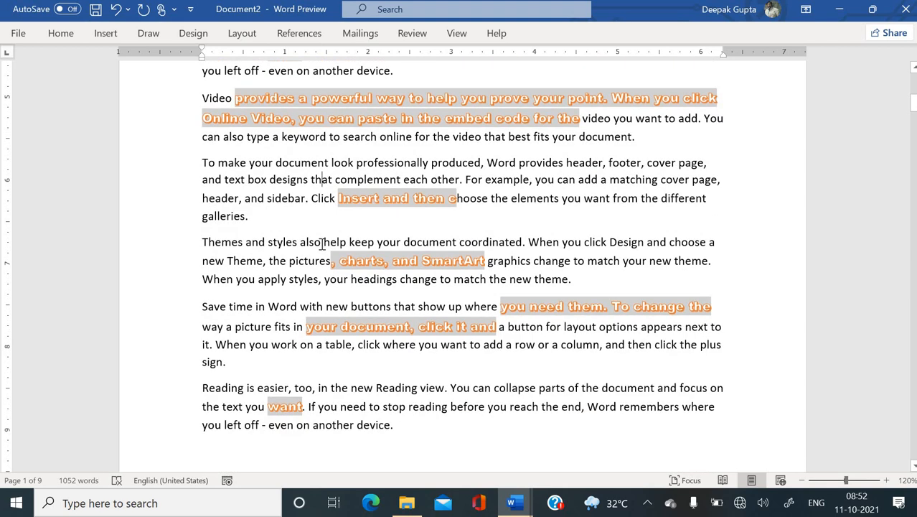
scroll(288, 151, "down", 7)
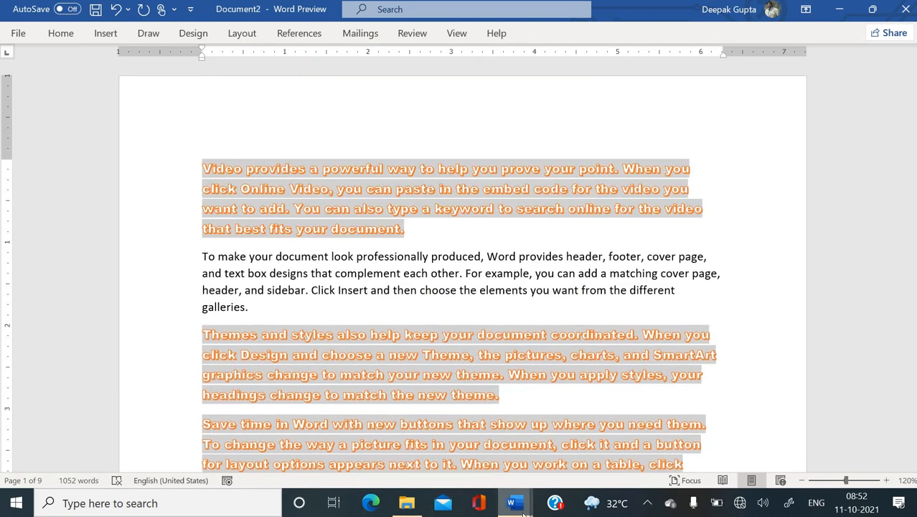
mouse_move(521, 511)
left_click(482, 455)
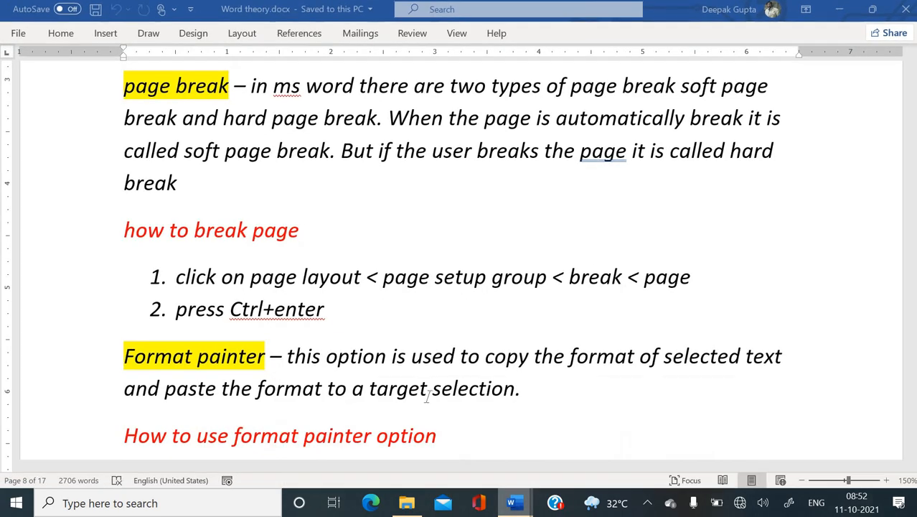
scroll(189, 296, "down", 3)
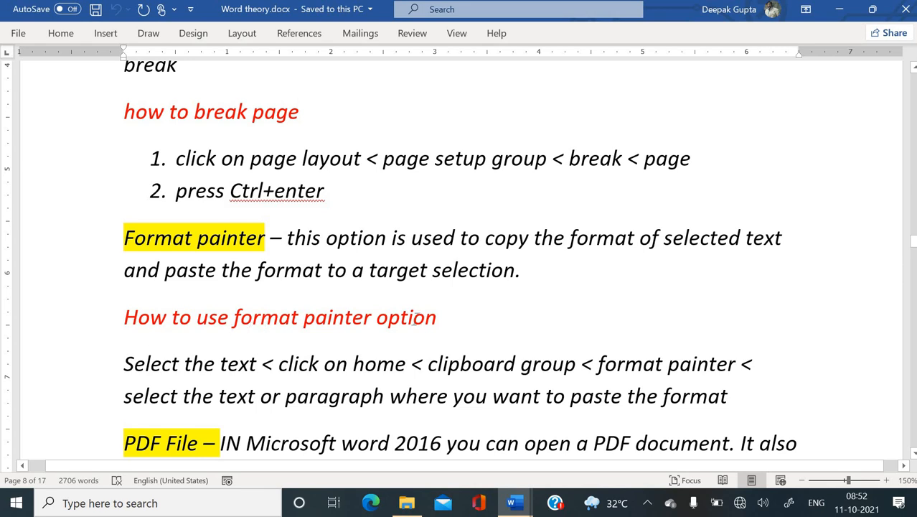
scroll(606, 389, "down", 1)
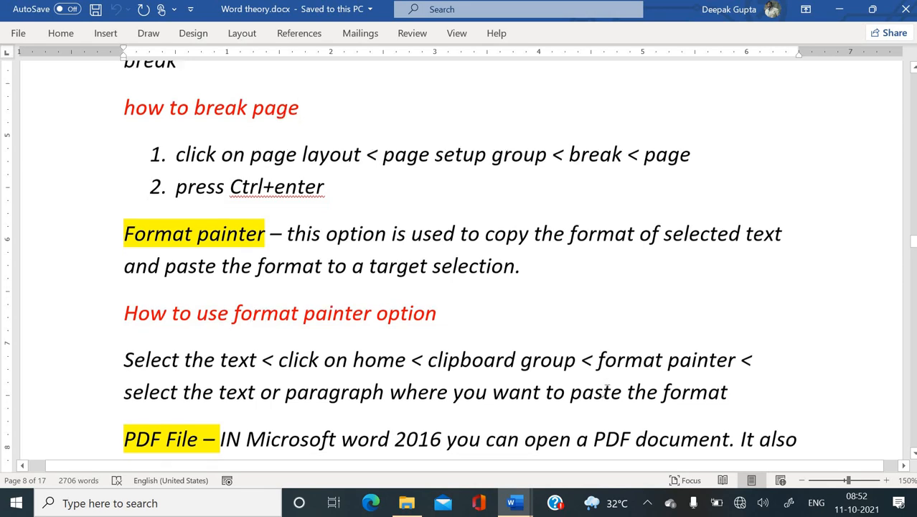
scroll(607, 388, "down", 3)
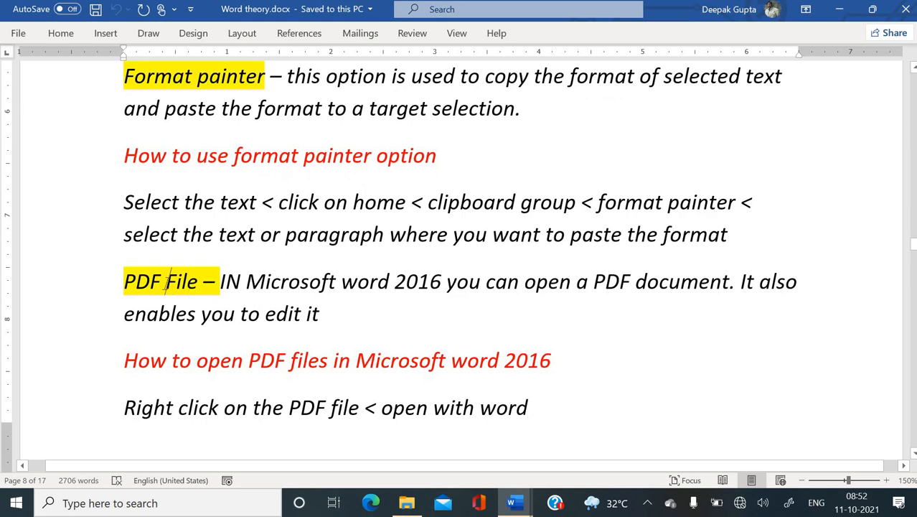
scroll(167, 284, "up", 1)
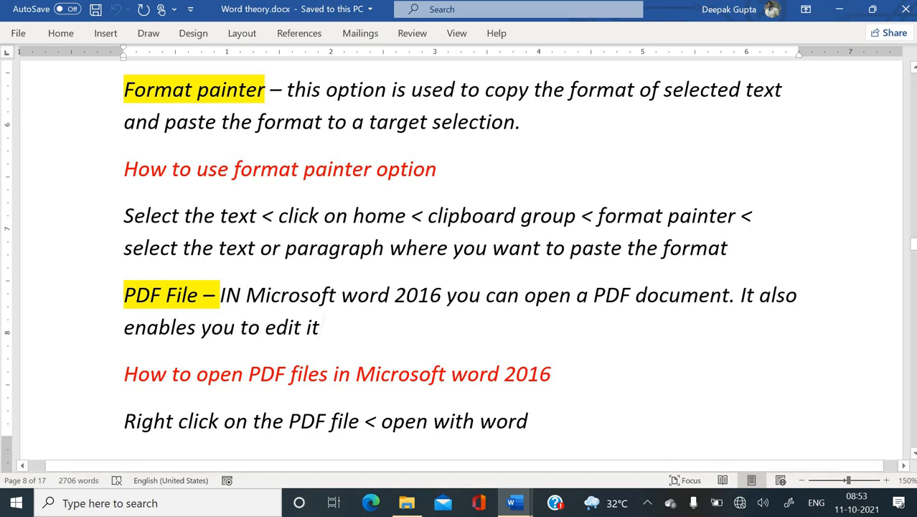
Return to Document2 and save it as a Word document named TARA in the MS Office folder
mouse_move(512, 502)
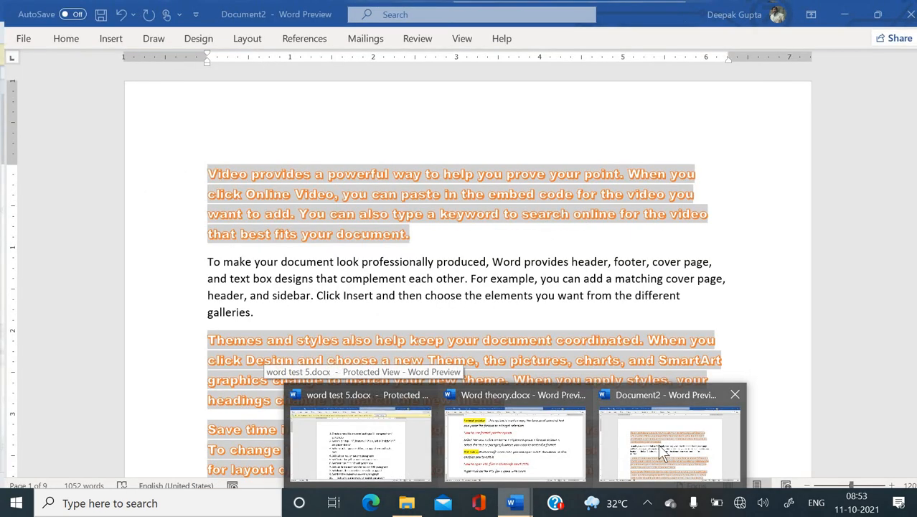
left_click(661, 452)
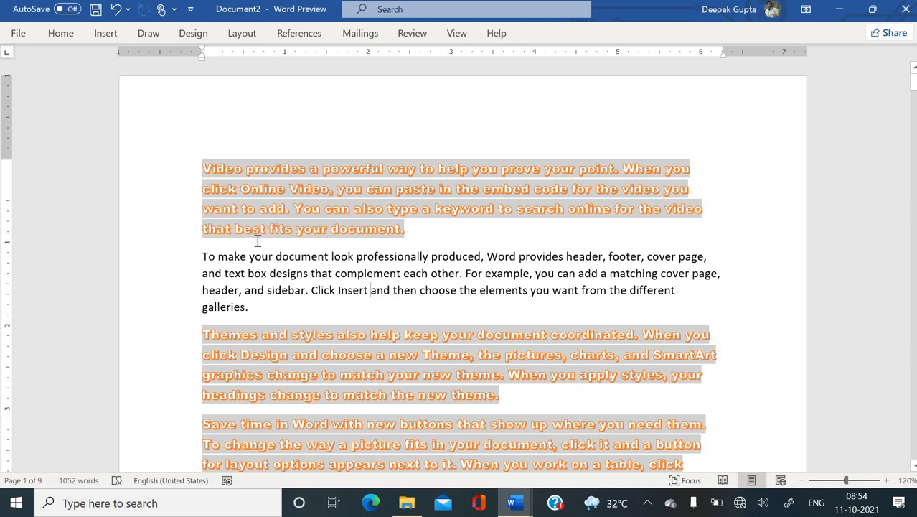
left_click(276, 256)
left_click(228, 254)
left_click(17, 34)
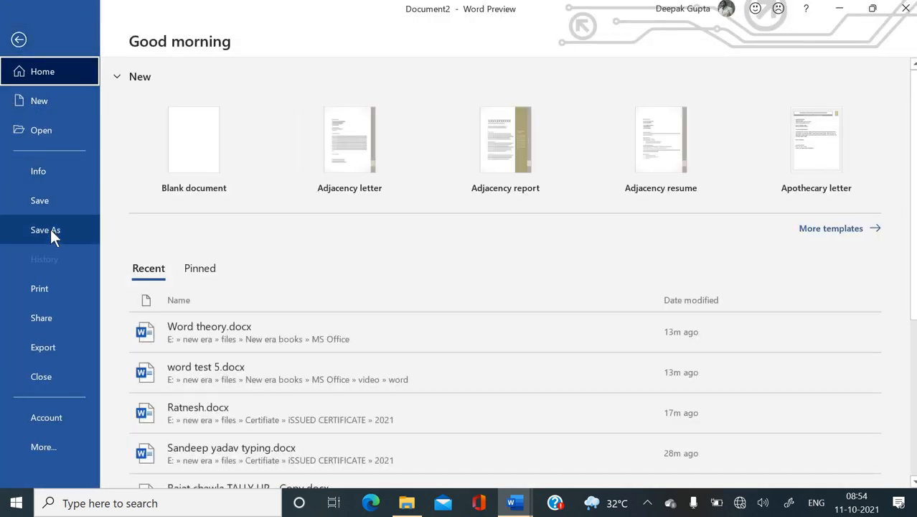
left_click(50, 230)
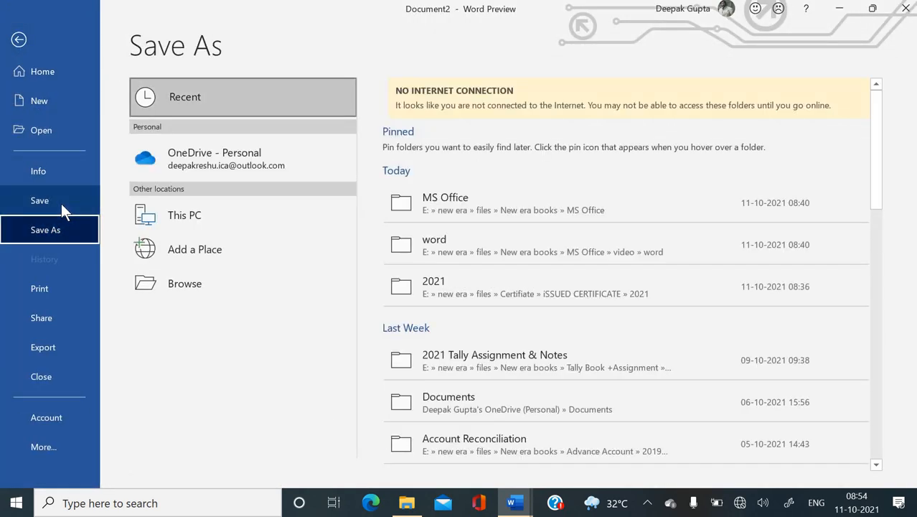
left_click(61, 203)
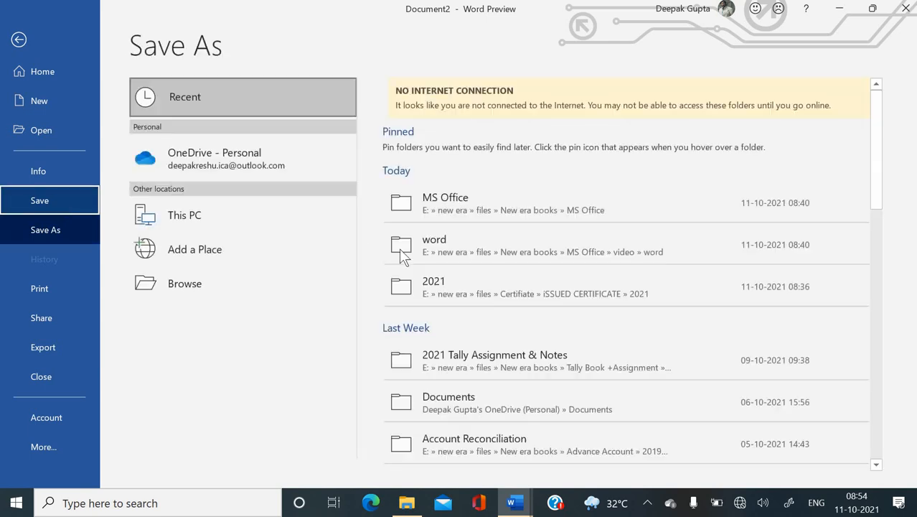
left_click(420, 206)
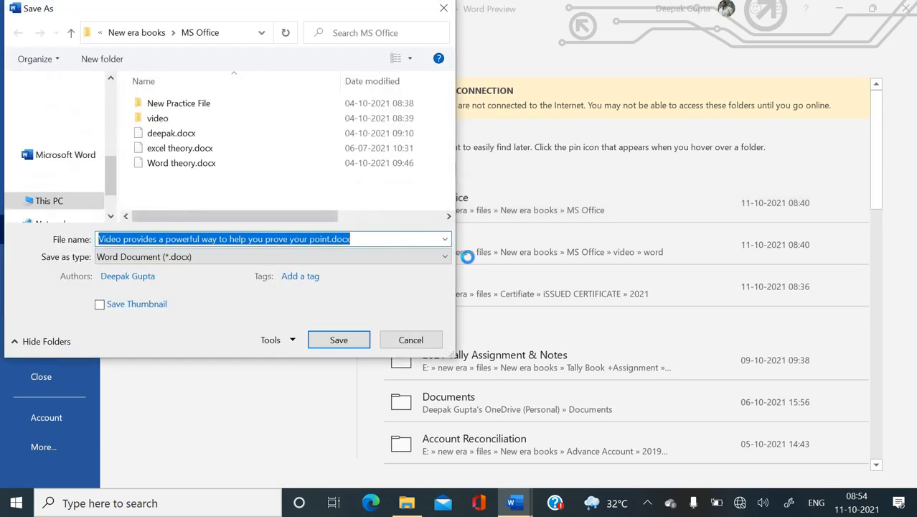
type("TARA")
key("Return")
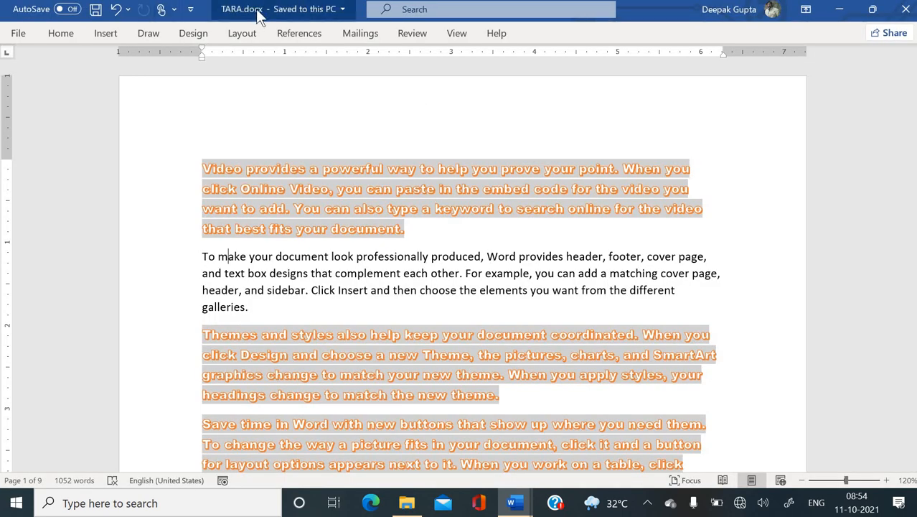
Save a PDF copy of the document as TARA.pdf in the MS Office folder, keeping standard optimization
left_click(17, 34)
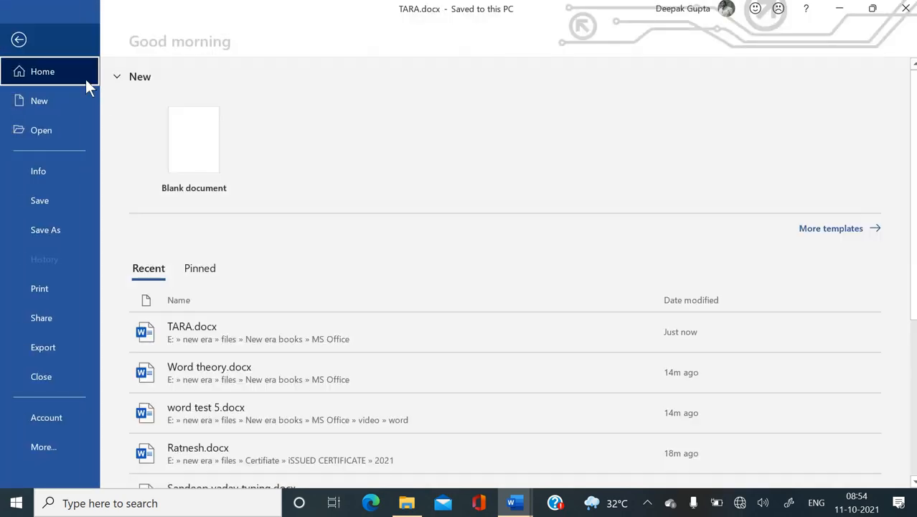
left_click(48, 228)
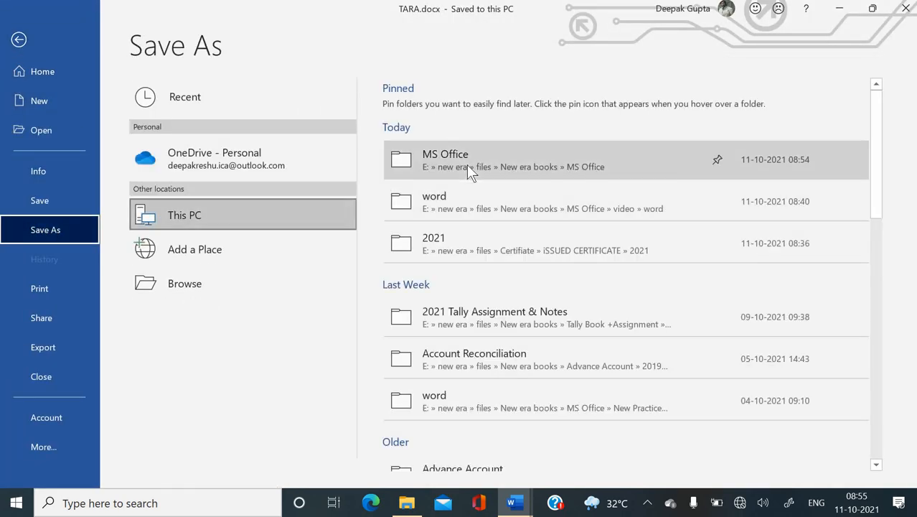
left_click(354, 201)
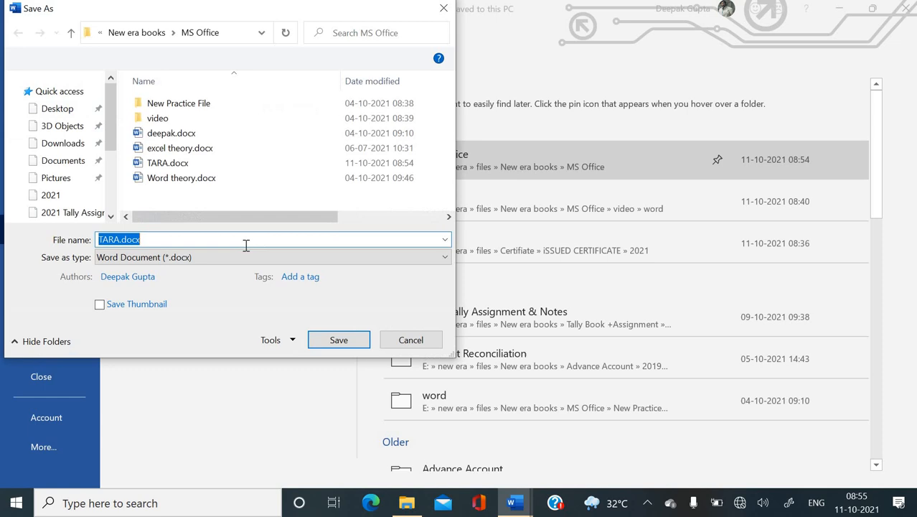
left_click(211, 259)
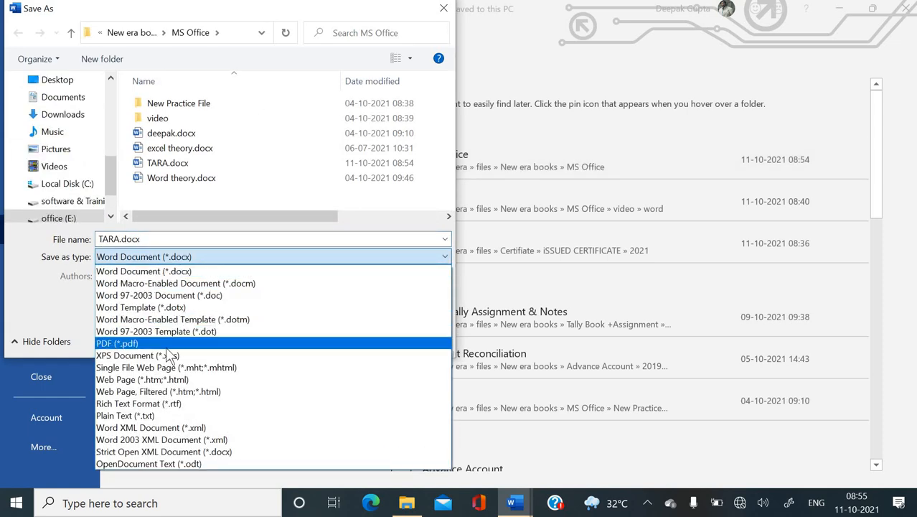
left_click(166, 345)
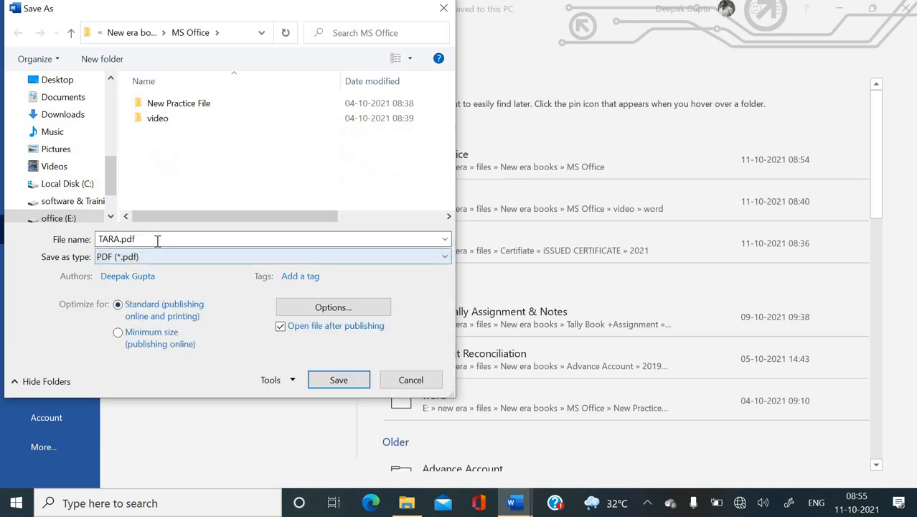
left_click(345, 384)
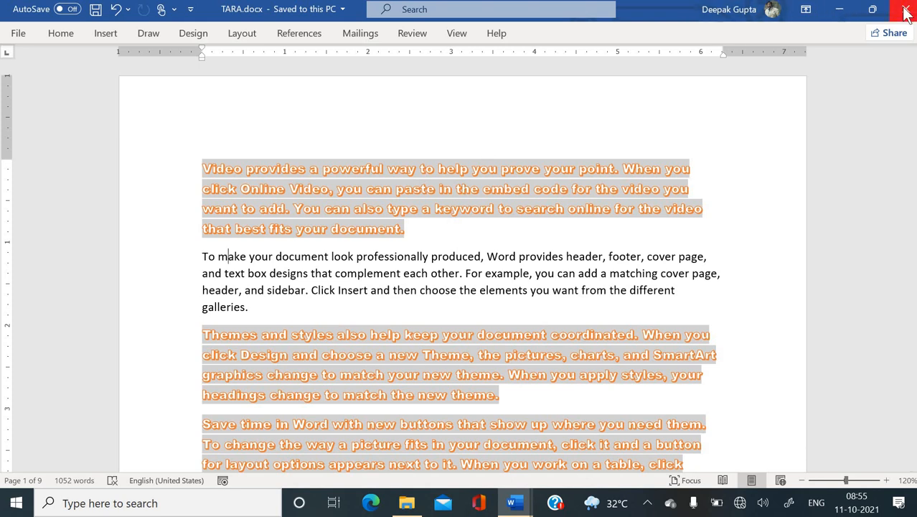
Close TARA.docx, leave the Word theory window and bring up the MS Office folder in File Explorer
left_click(906, 14)
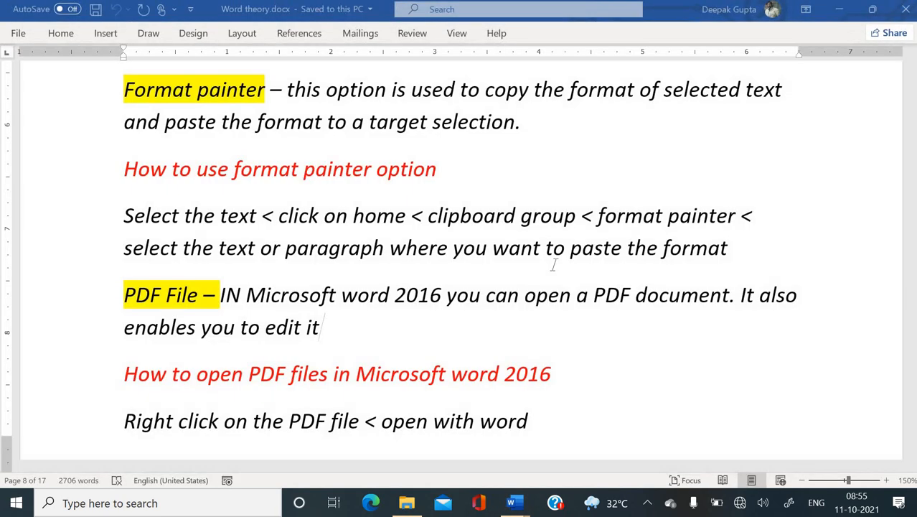
key("alt+F4")
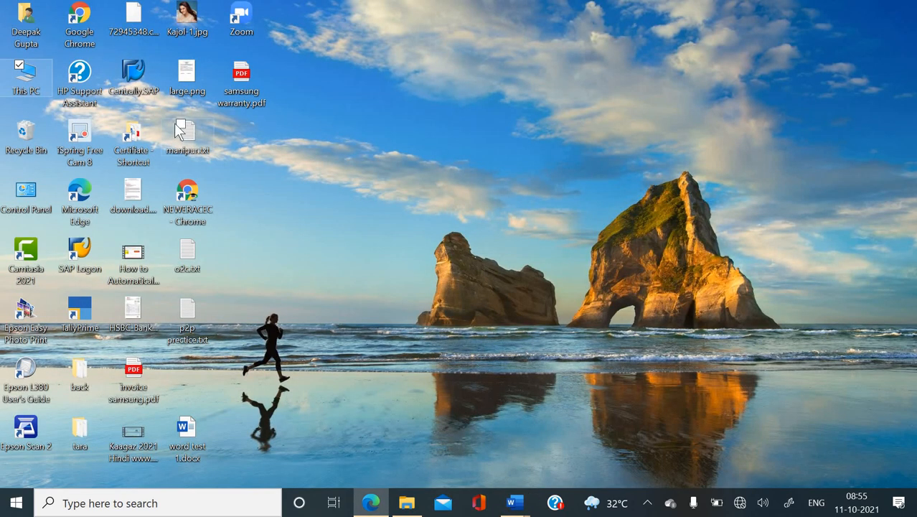
left_click(413, 504)
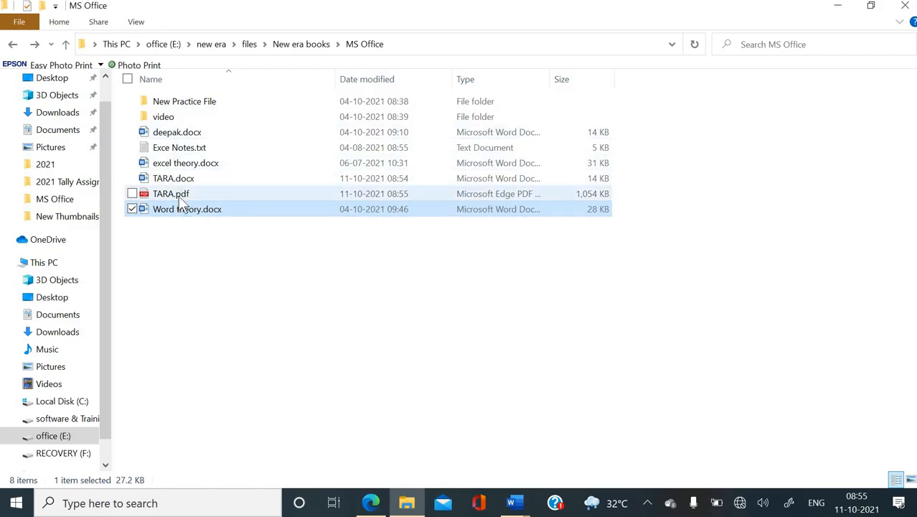
Open TARA.pdf in Microsoft Edge, inspect its first page at different zoom levels and close the browser
left_click(165, 194)
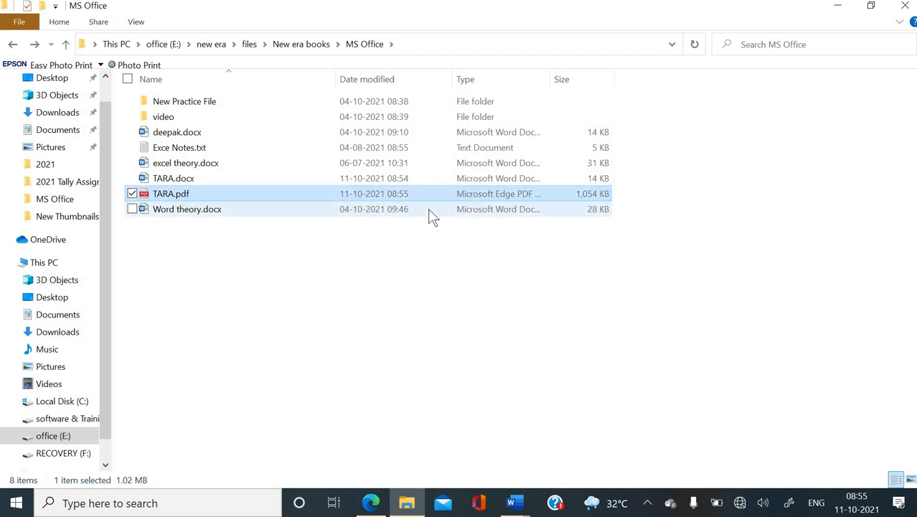
double_click(166, 199)
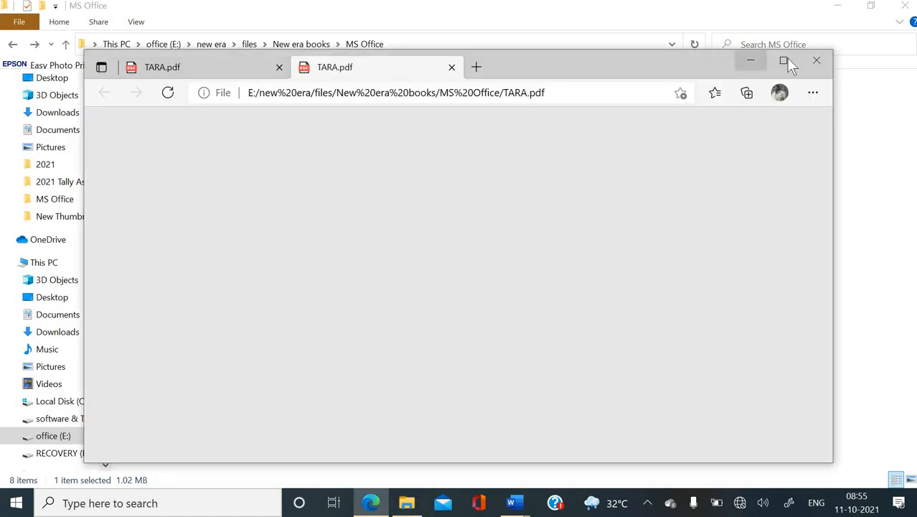
left_click(784, 61)
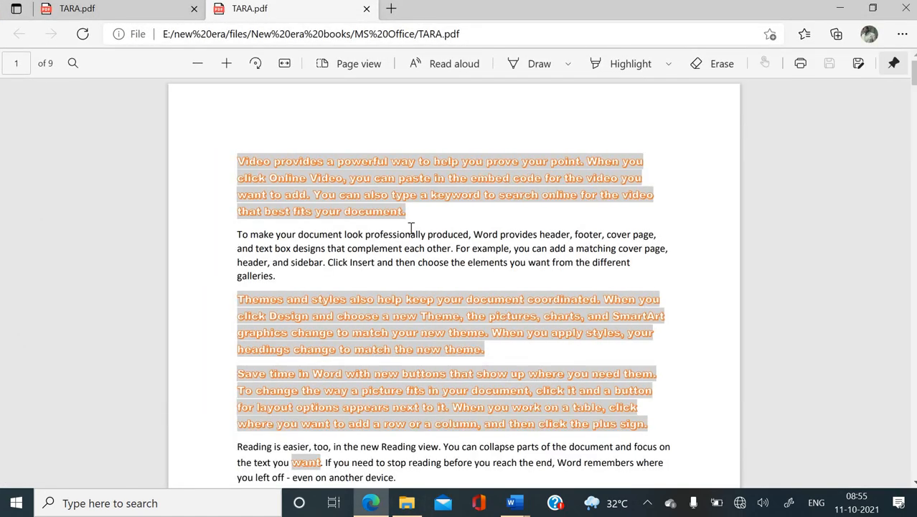
scroll(411, 228, "up", 2)
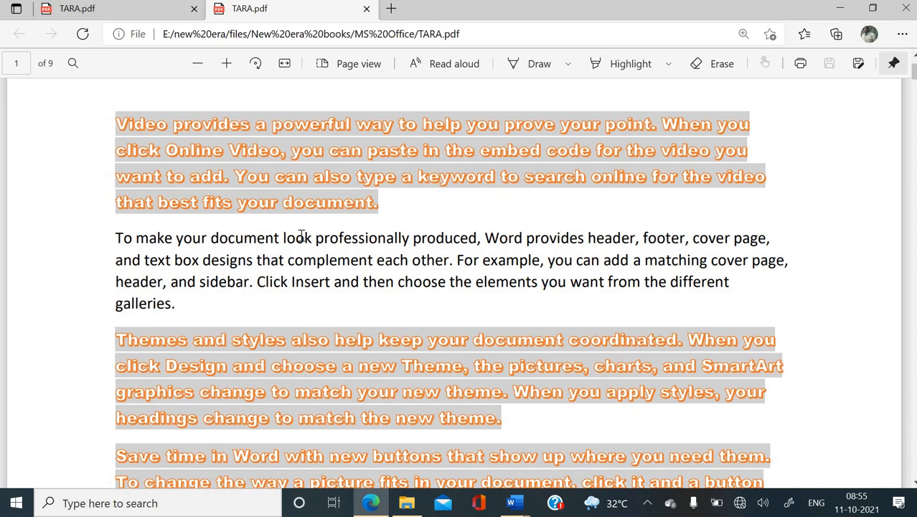
scroll(401, 358, "down", 2)
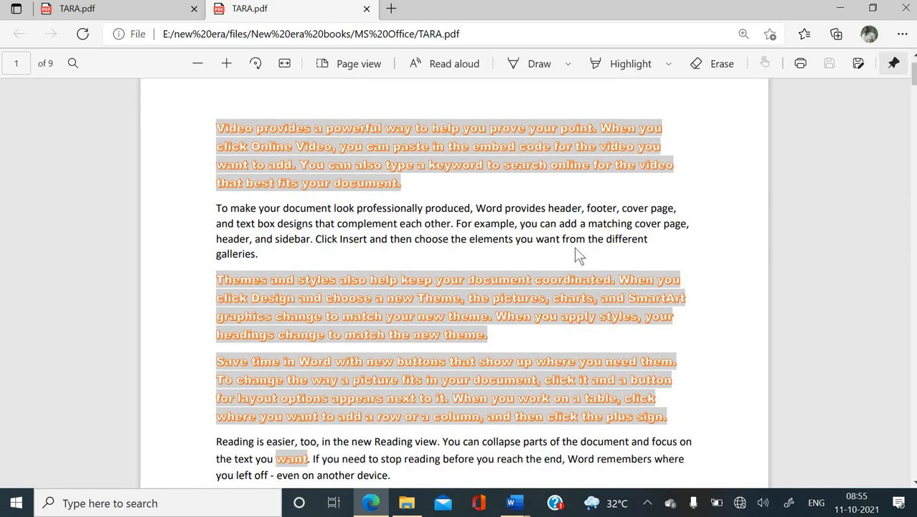
scroll(577, 247, "up", 3)
scroll(575, 249, "down", 3)
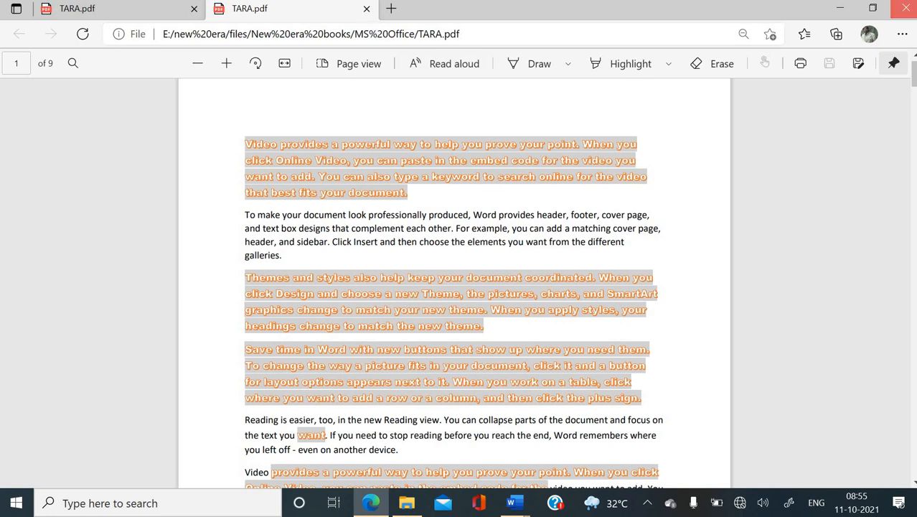
left_click(906, 8)
left_click(412, 295)
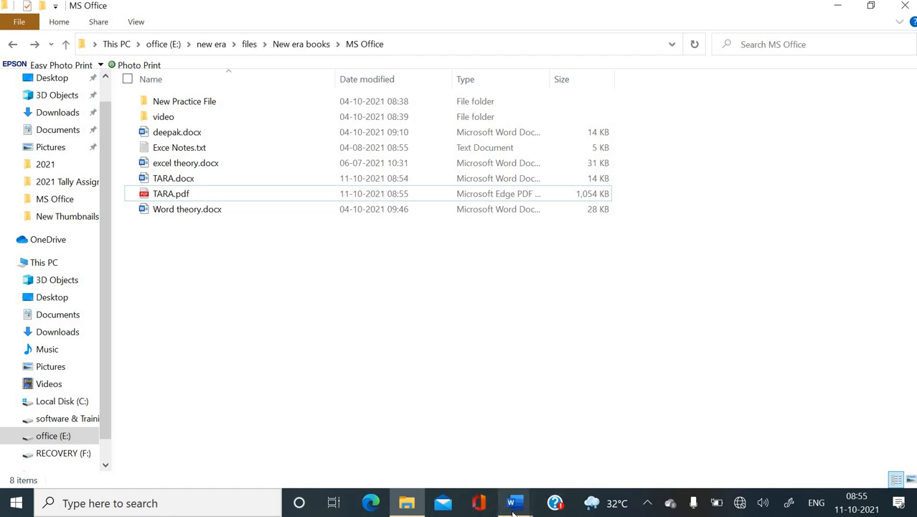
Review the notes on saving a Word file in PDF format in Word theory.docx and return to the MS Office folder
mouse_move(502, 510)
left_click(549, 459)
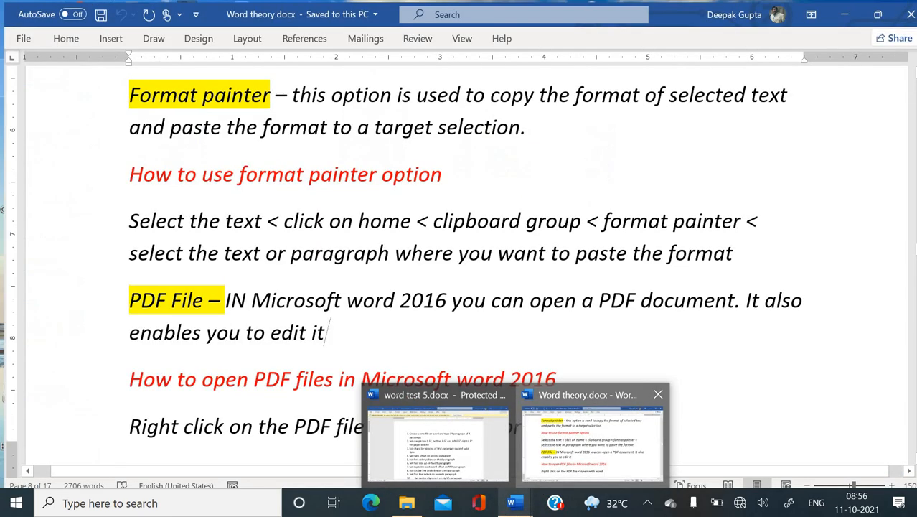
scroll(396, 400, "down", 1)
scroll(395, 400, "down", 5)
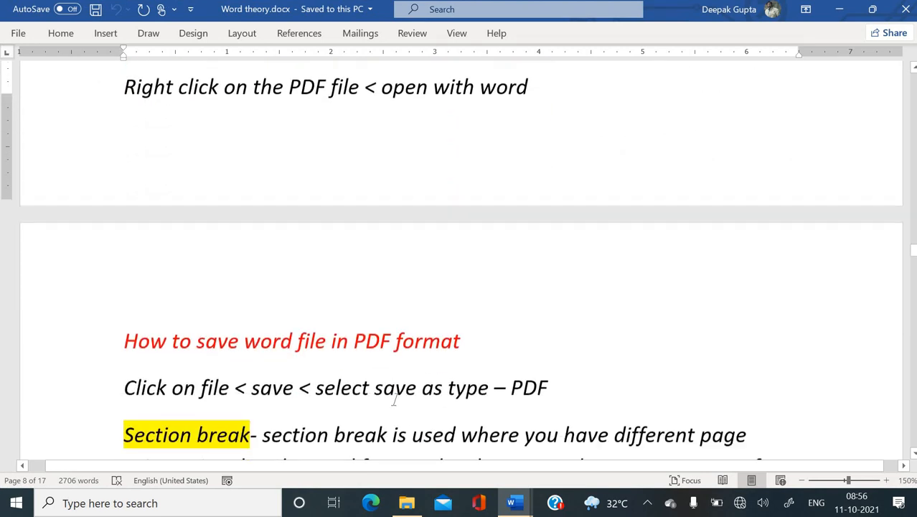
scroll(395, 400, "down", 4)
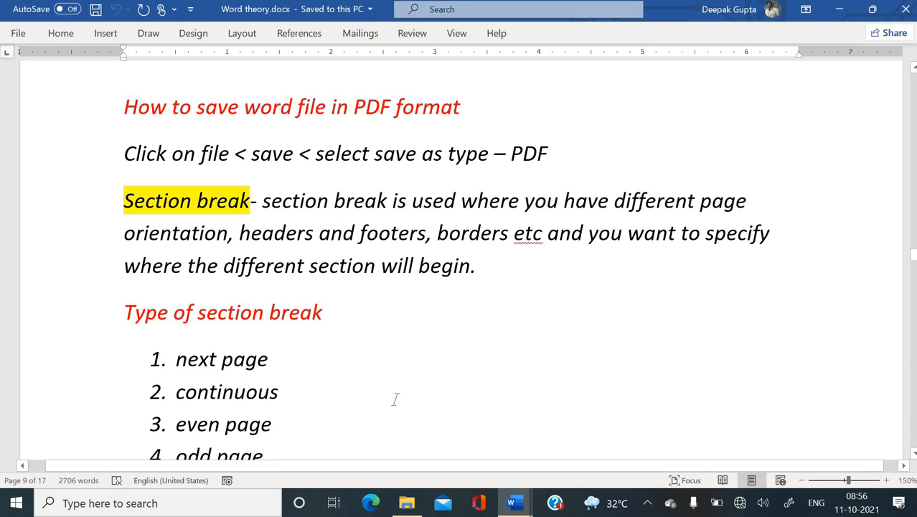
scroll(395, 400, "up", 1)
left_click(405, 506)
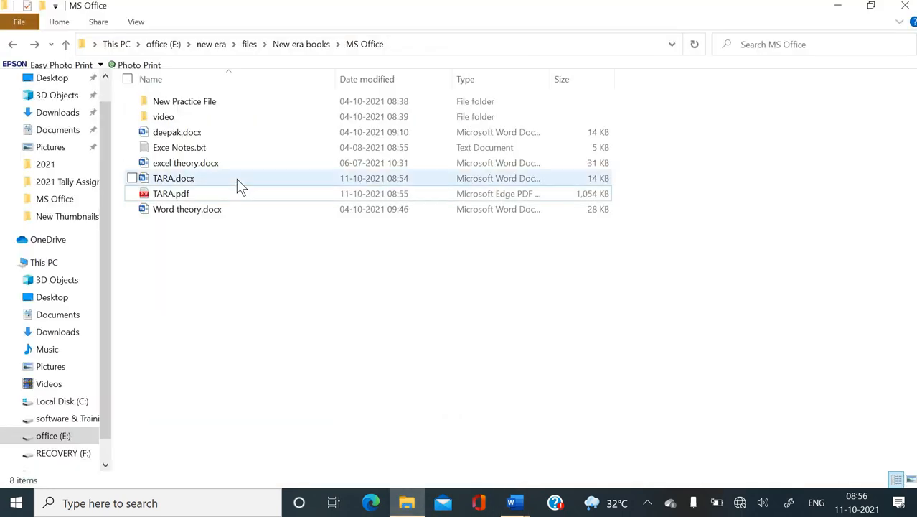
right_click(199, 191)
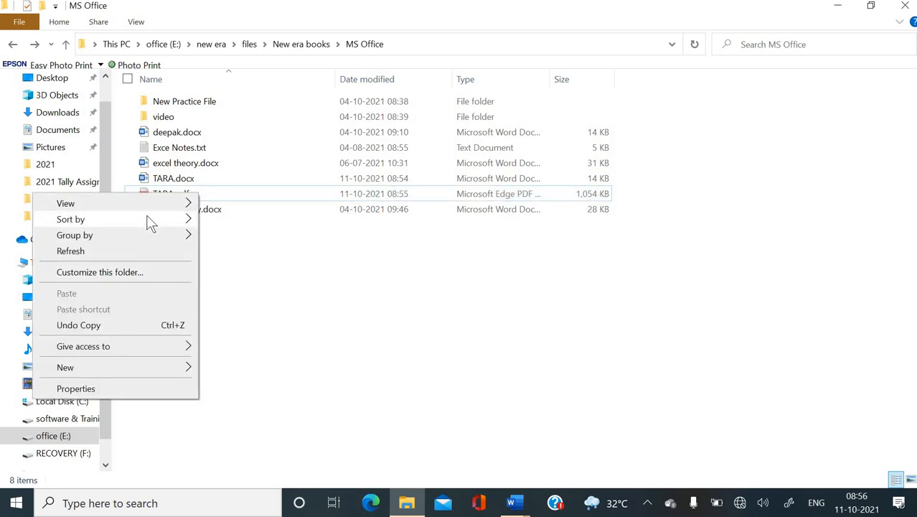
left_click(367, 319)
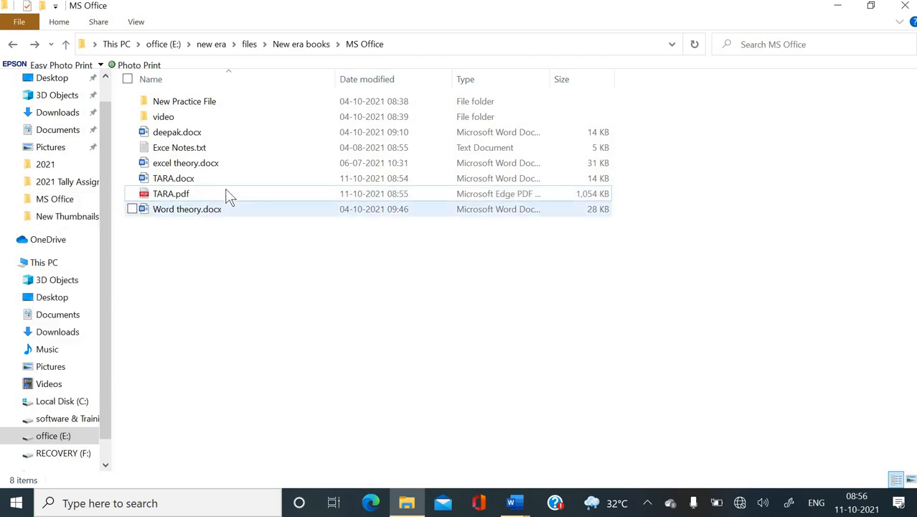
right_click(226, 197)
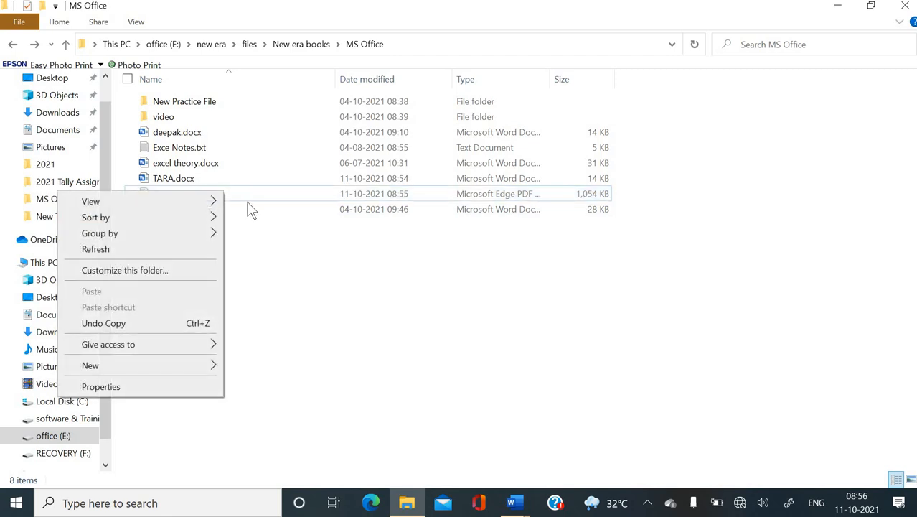
left_click(251, 203)
Open TARA.pdf with Word for this time only and accept its conversion to an editable document
double_click(248, 196)
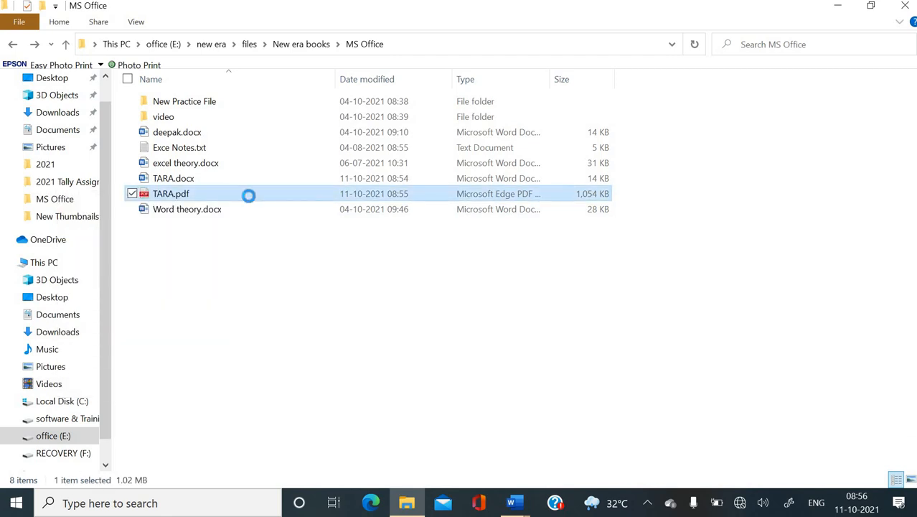
right_click(249, 195)
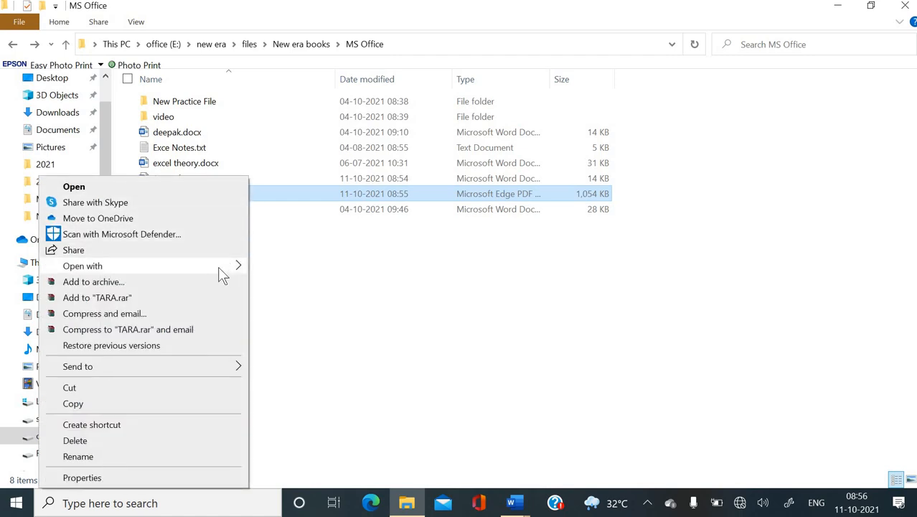
mouse_move(234, 270)
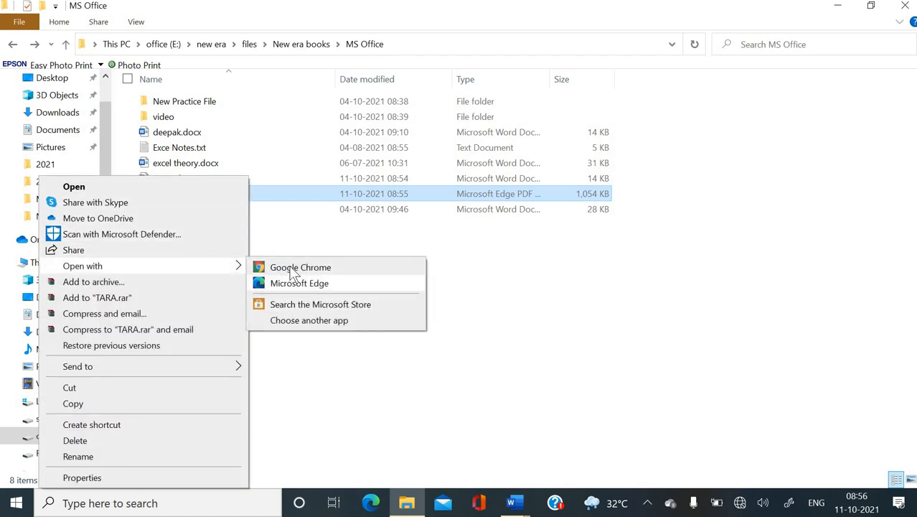
left_click(284, 323)
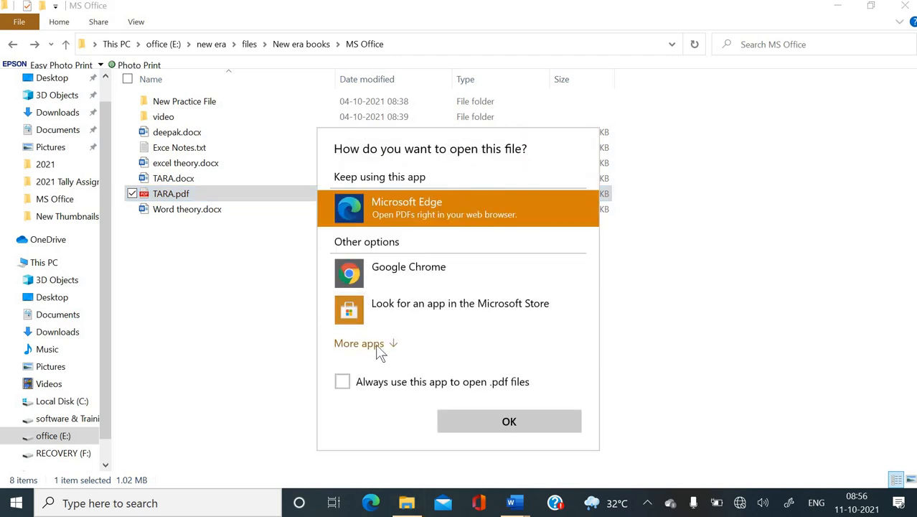
left_click(376, 350)
scroll(443, 349, "down", 3)
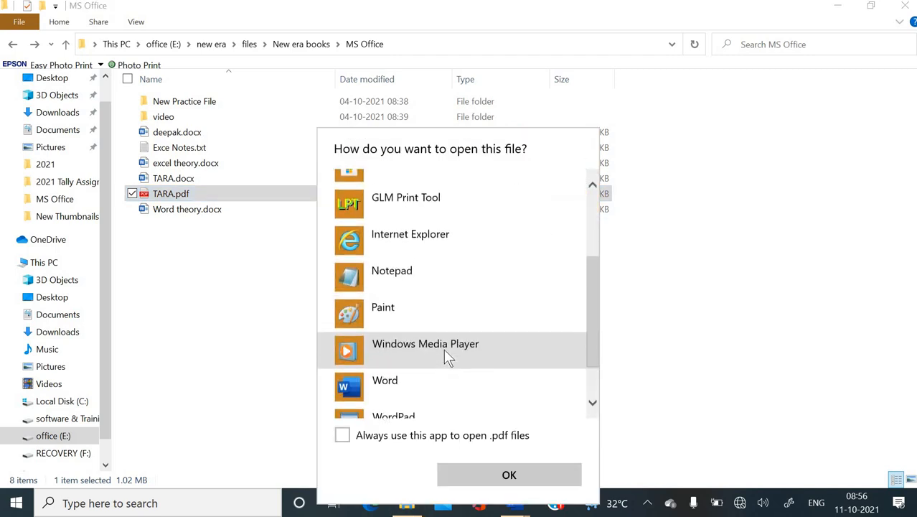
scroll(444, 348, "down", 2)
left_click(427, 330)
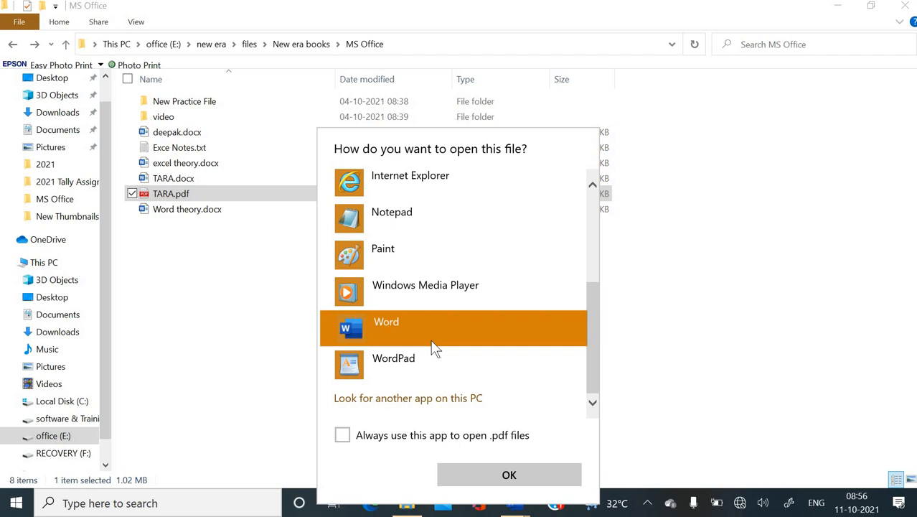
left_click(502, 473)
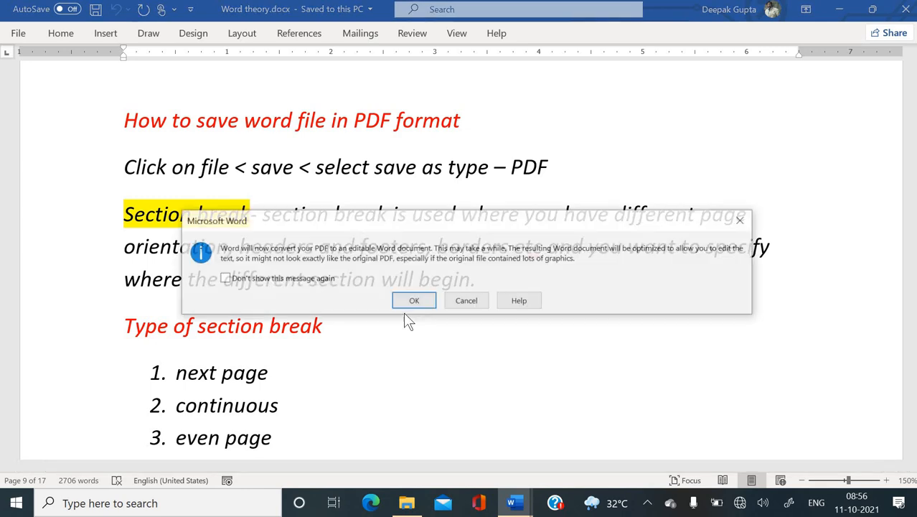
left_click(414, 301)
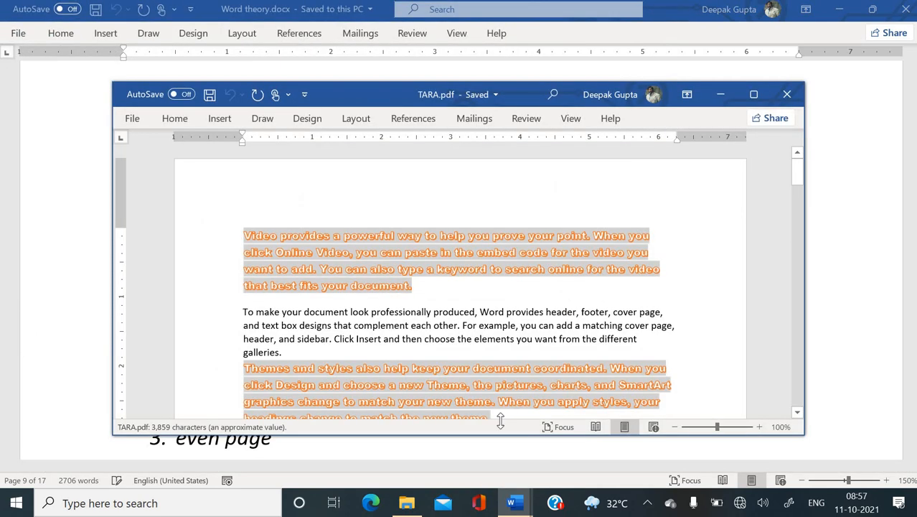
Insert "SDFSDSDF" inside the word "complement" in the converted document's second paragraph, and close the document without saving
left_click(752, 94)
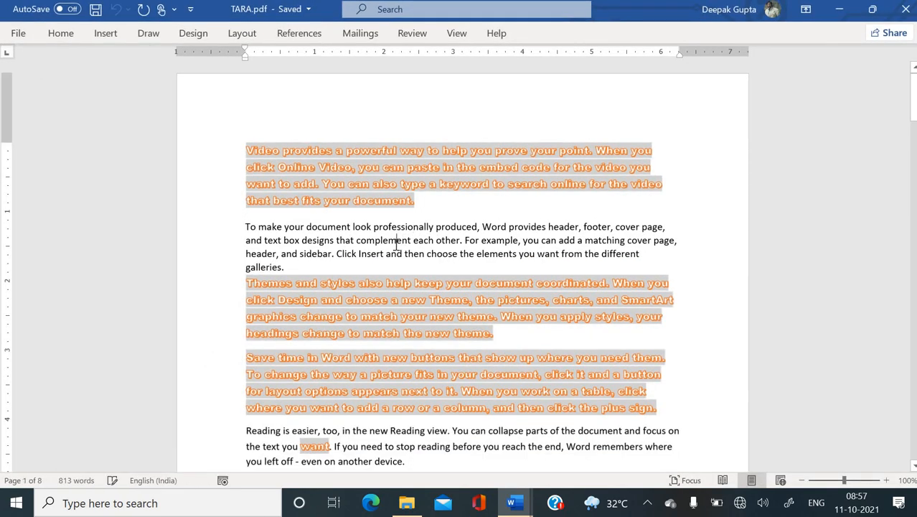
type("SDFSDSDF")
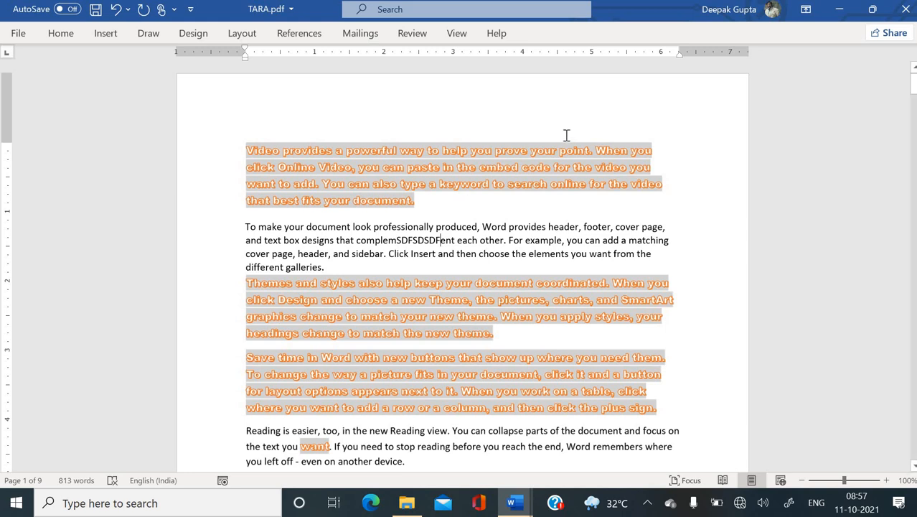
left_click(912, 10)
left_click(476, 285)
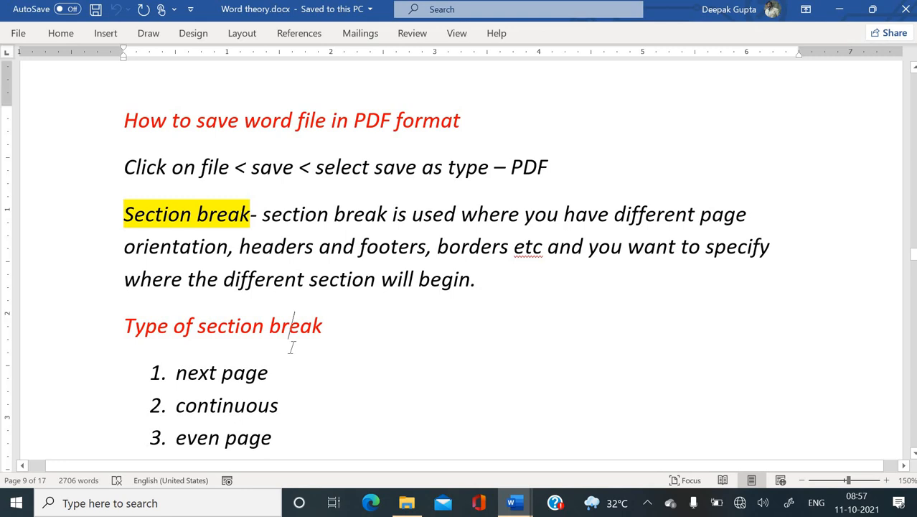
Look over the upcoming section break and column notes in Word theory.docx
scroll(290, 348, "down", 5)
scroll(291, 348, "down", 10)
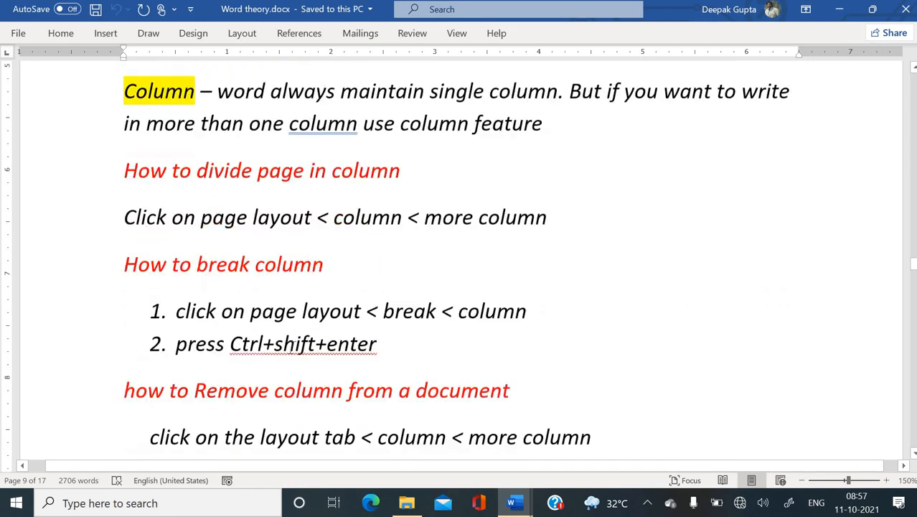
scroll(293, 348, "down", 1)
scroll(292, 348, "up", 10)
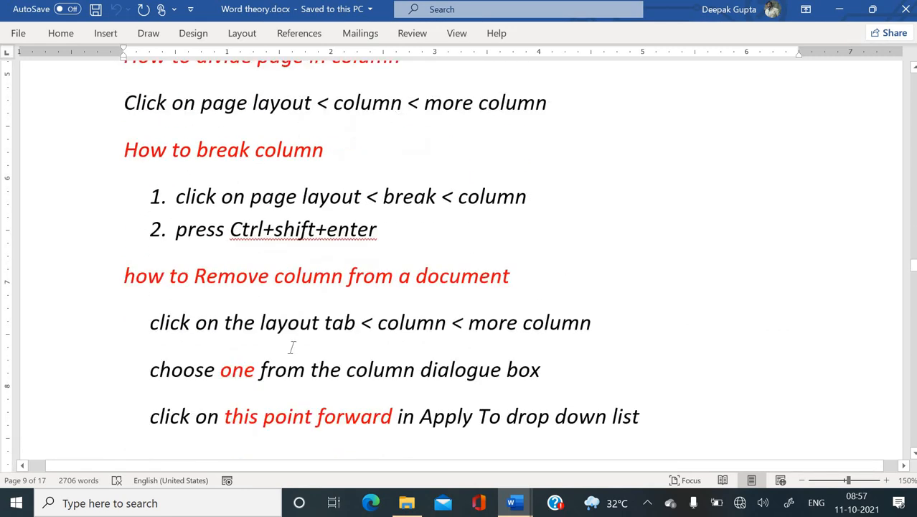
scroll(291, 347, "up", 5)
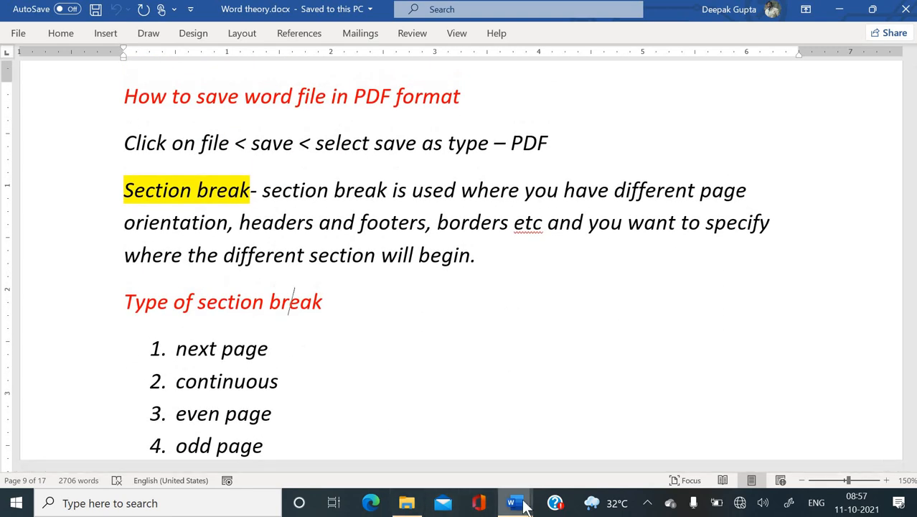
Switch to word test 5.docx and review its practice tasks, from creating the file through saving it in PDF format
mouse_move(523, 495)
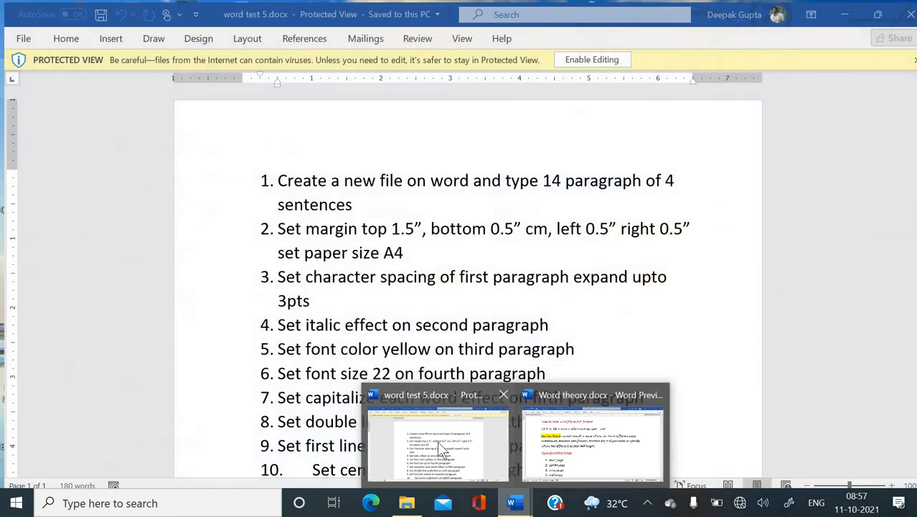
left_click(441, 446)
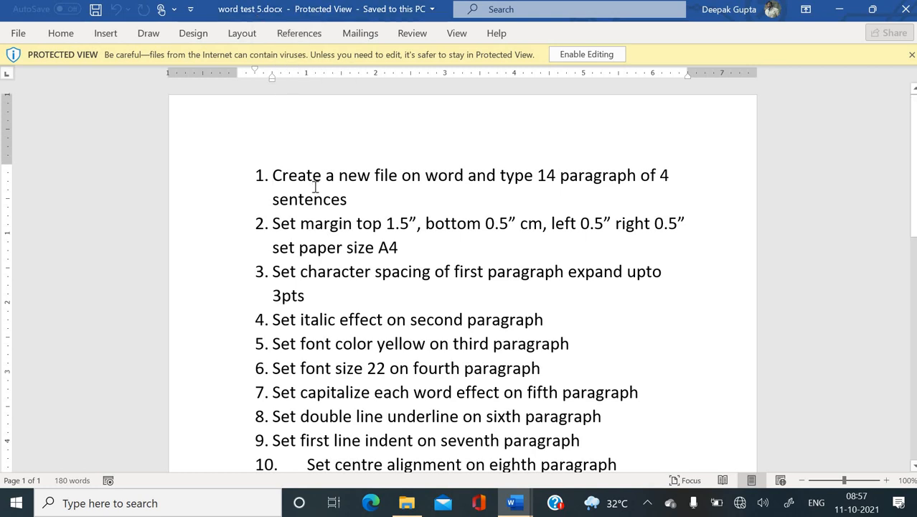
scroll(276, 265, "down", 4)
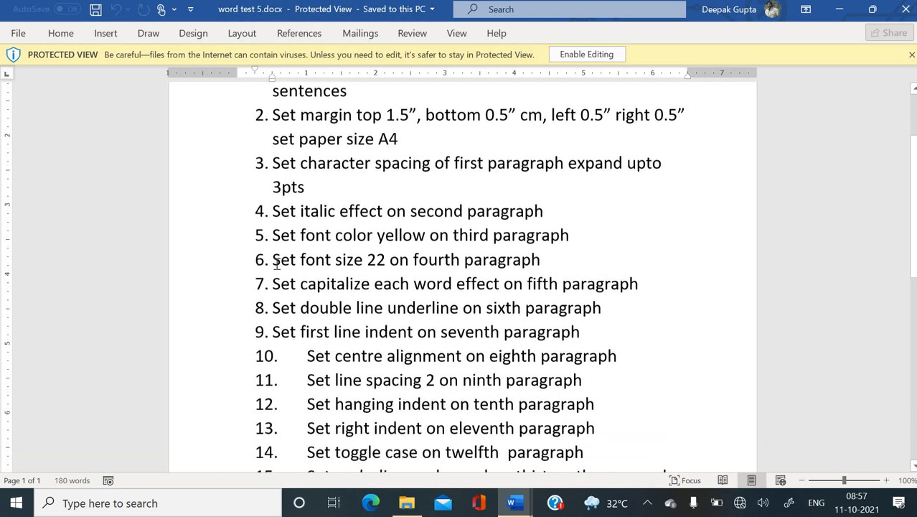
scroll(276, 264, "down", 5)
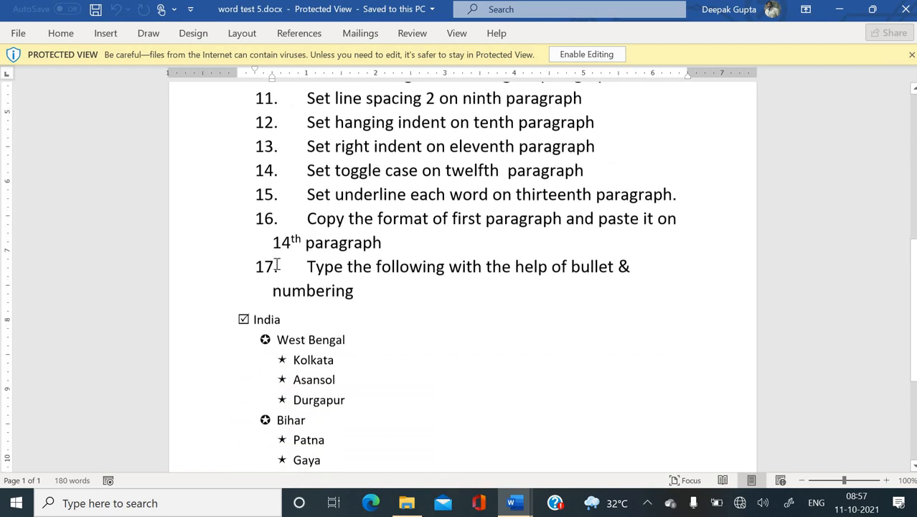
scroll(276, 264, "down", 1)
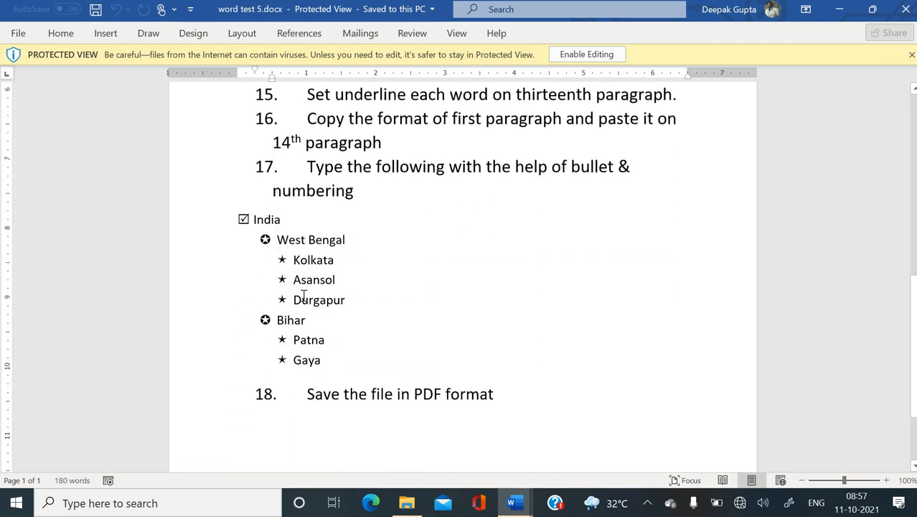
scroll(303, 295, "down", 2)
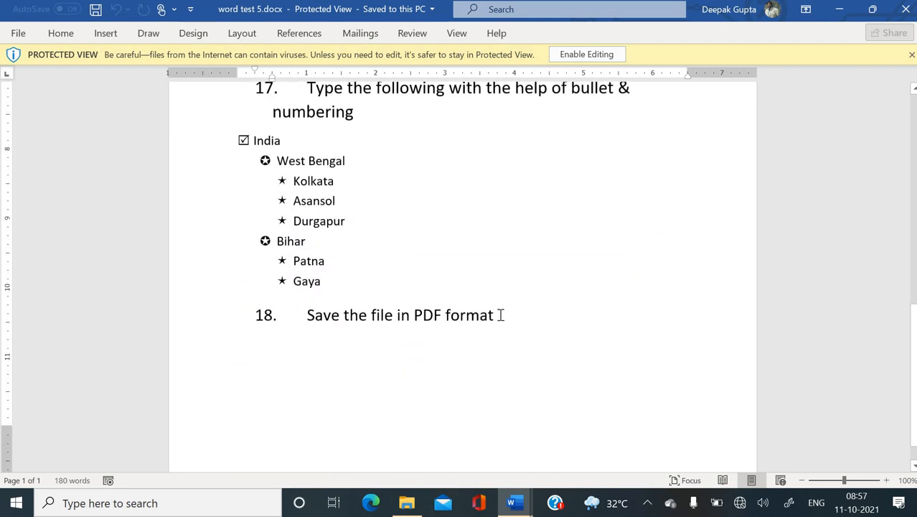
scroll(503, 315, "up", 10)
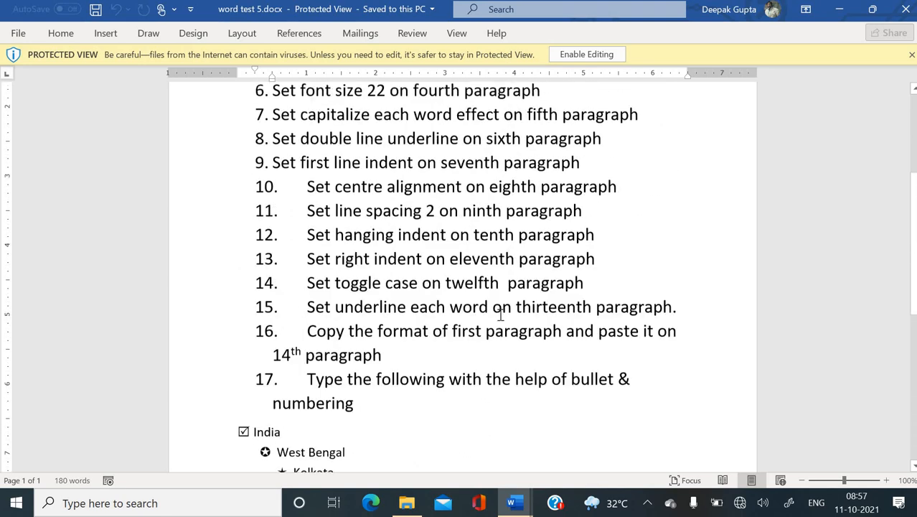
scroll(501, 316, "up", 1)
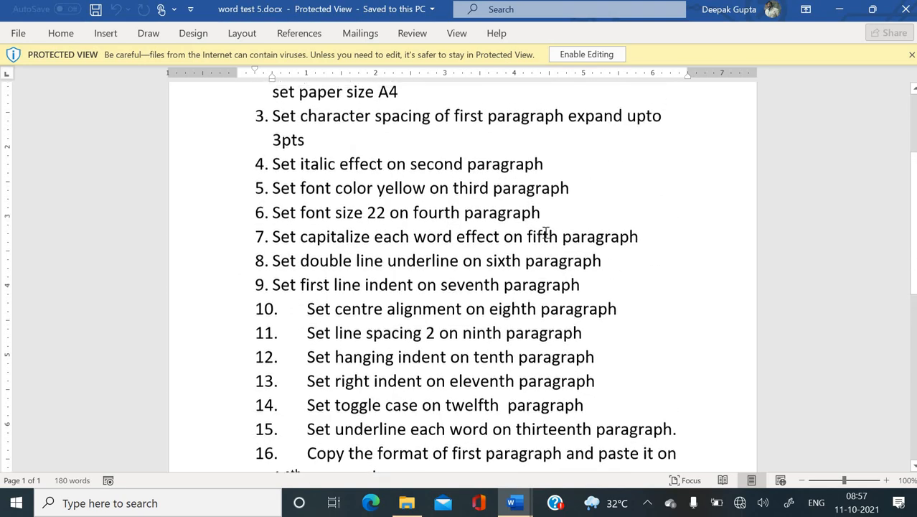
left_click(597, 237)
left_click(531, 278)
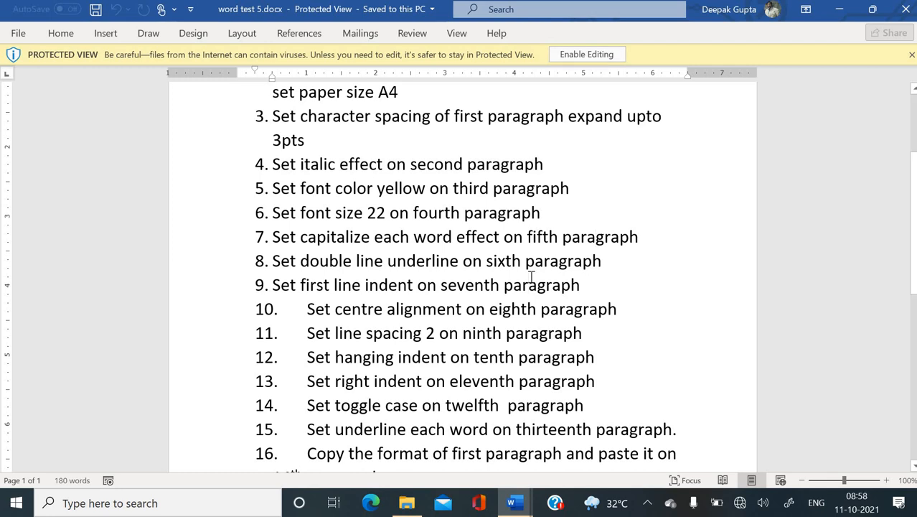